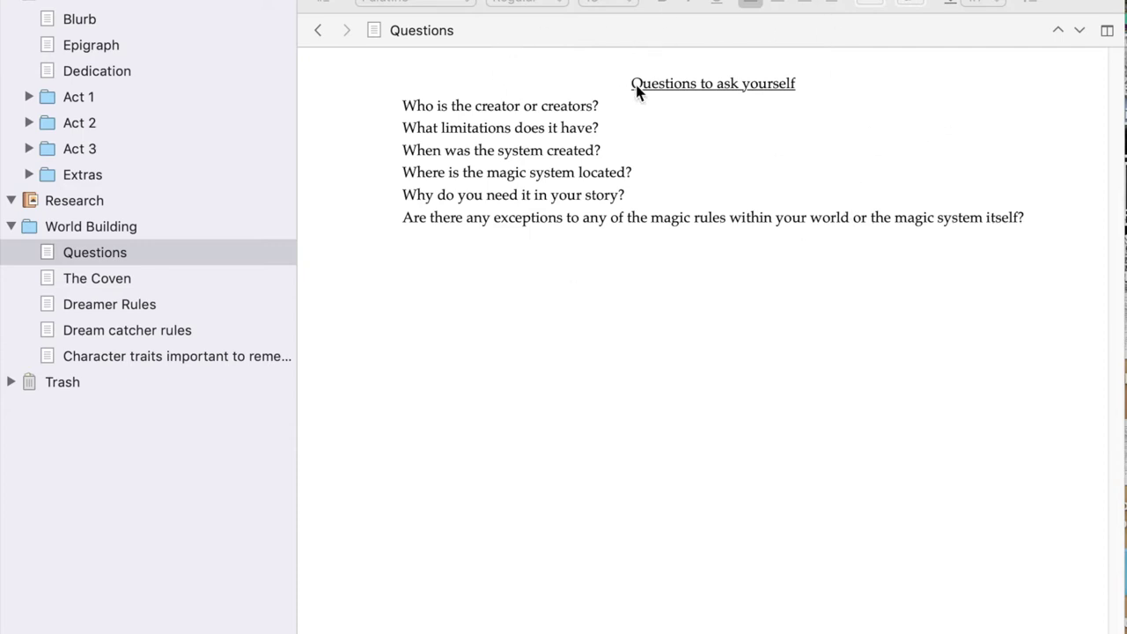
Go through the magic system questions one by one, highlighting each from the creator question to the exceptions question
drag(403, 107, 610, 114)
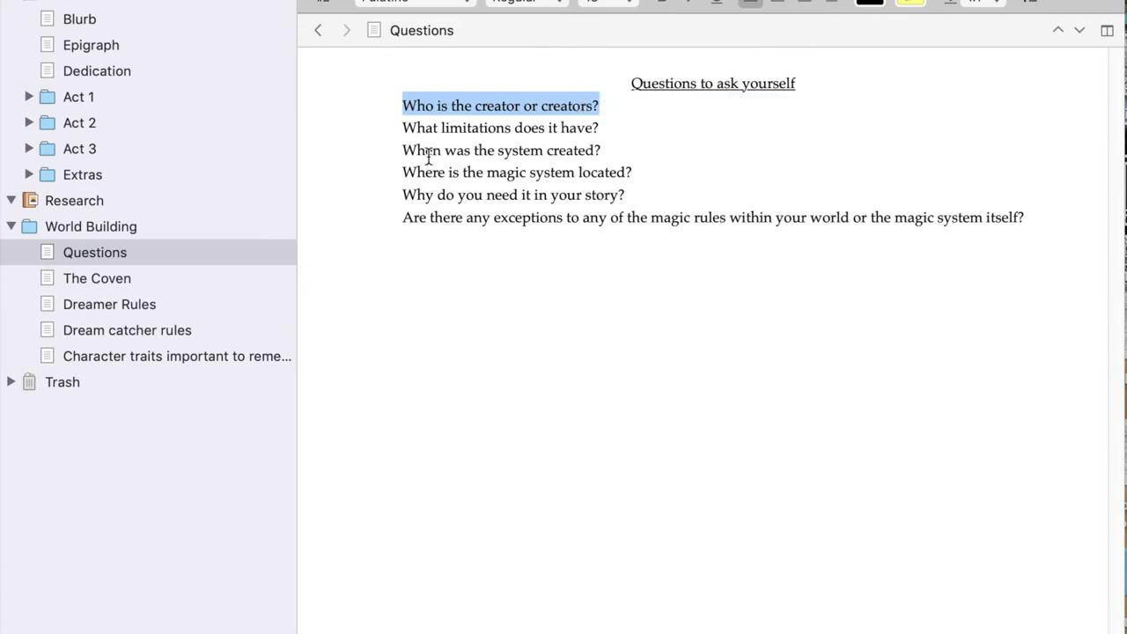
drag(402, 128, 607, 132)
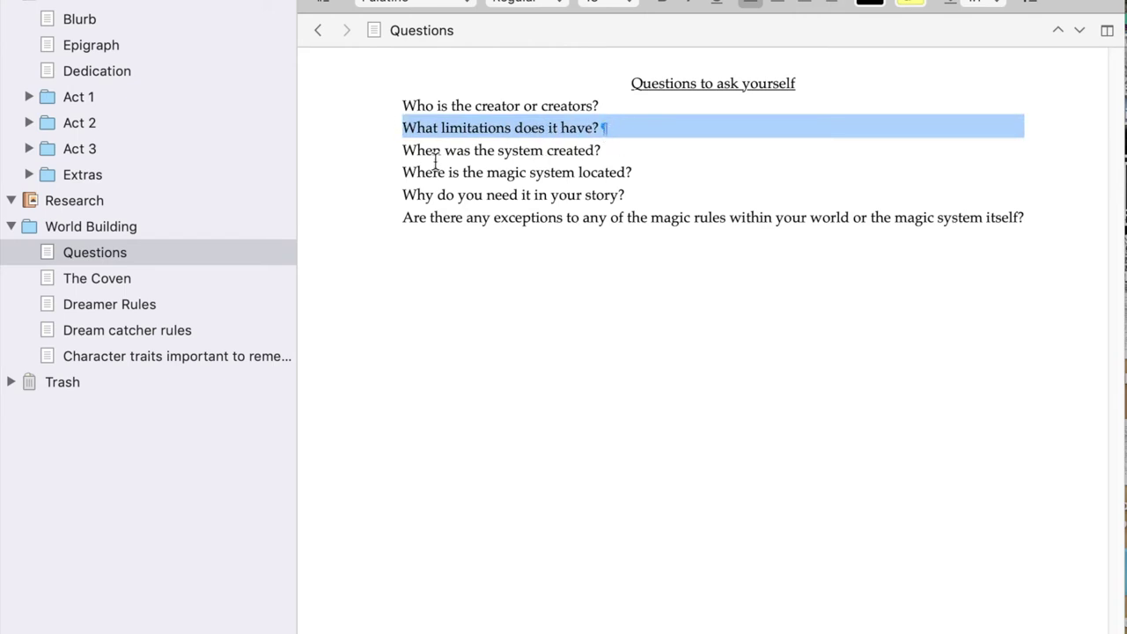
drag(404, 151, 595, 152)
drag(403, 172, 630, 179)
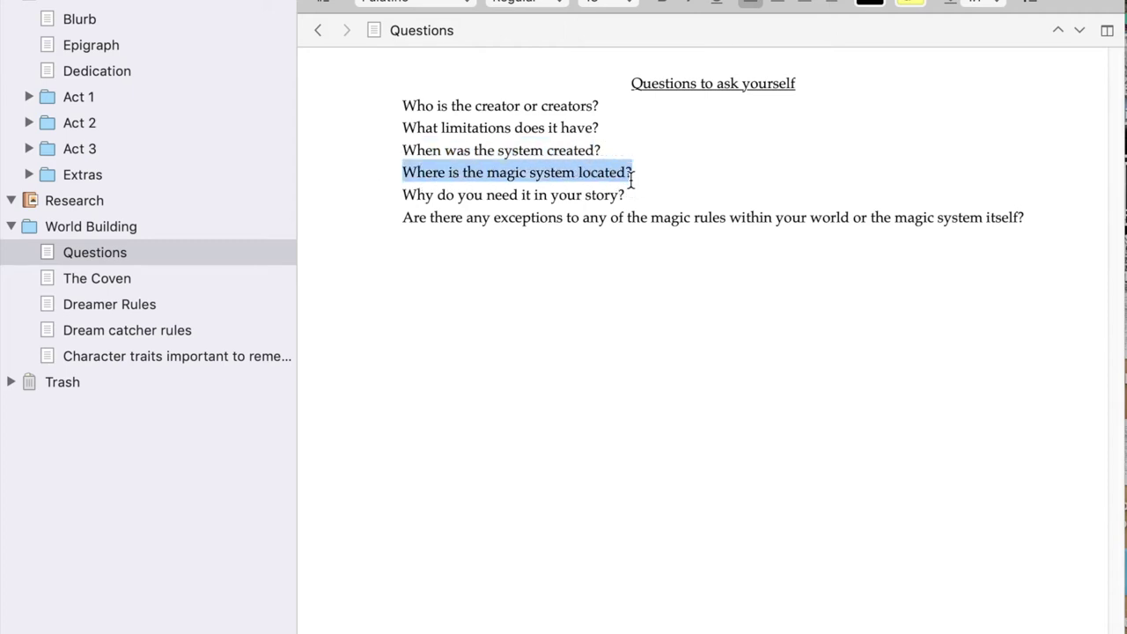
drag(404, 194, 622, 194)
drag(397, 217, 699, 250)
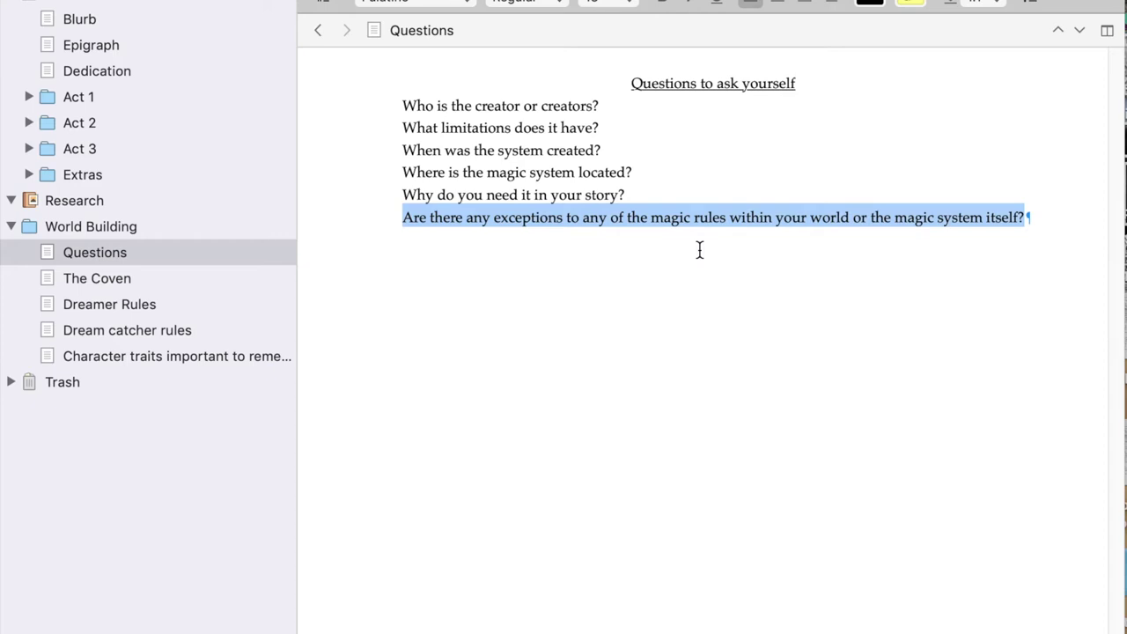
Mark the exceptions question and the limitations question with a leading asterisk
click(393, 220)
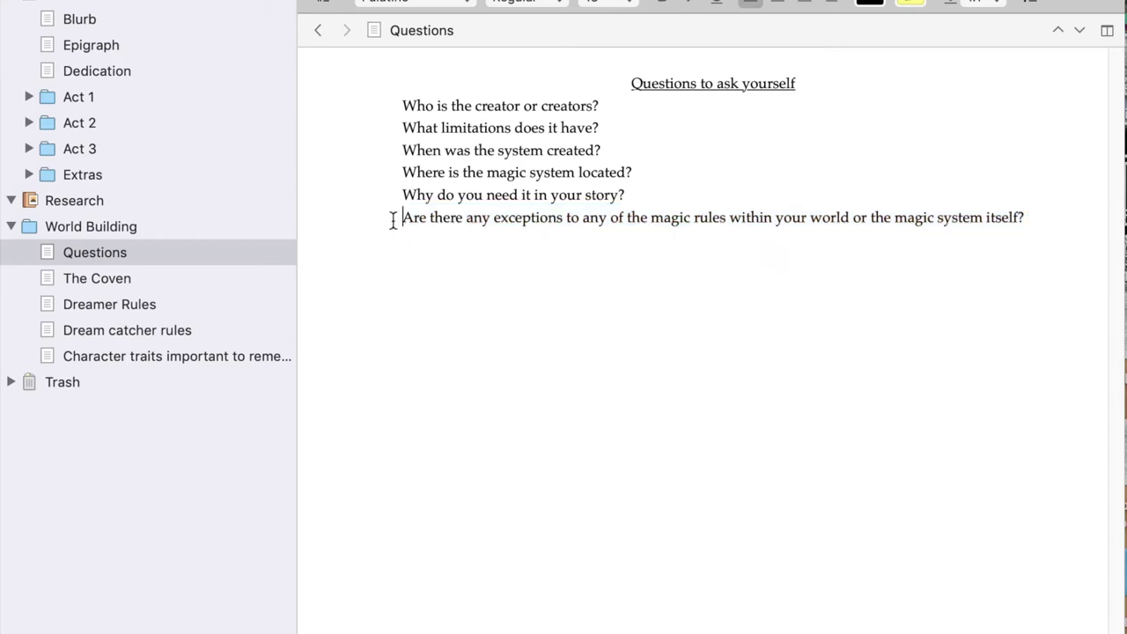
text(*)
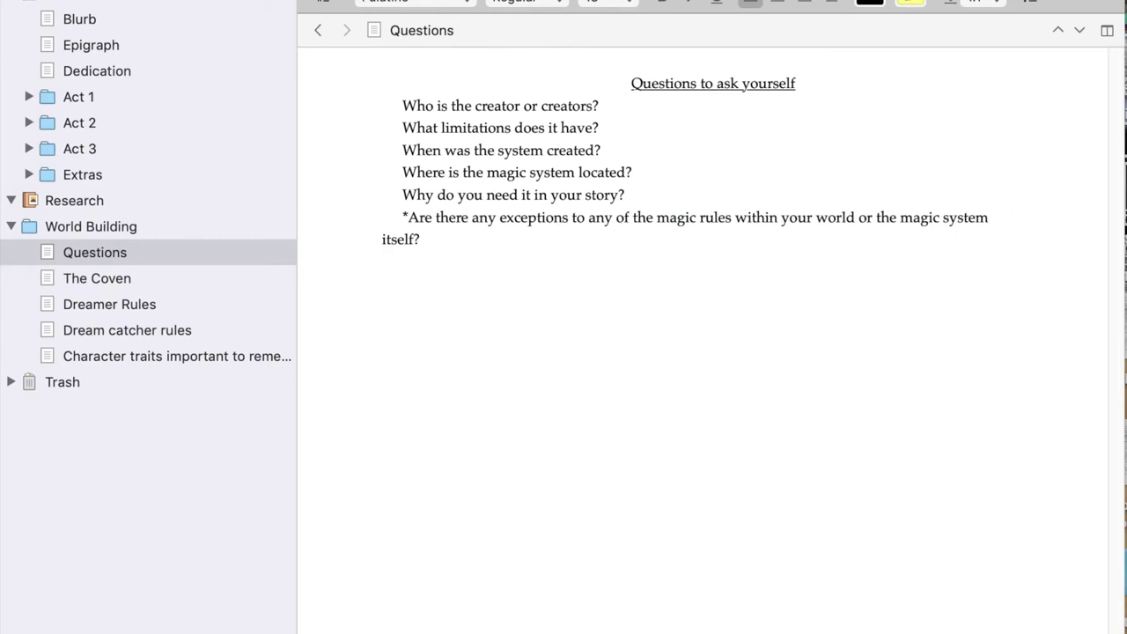
click(395, 127)
text(*)
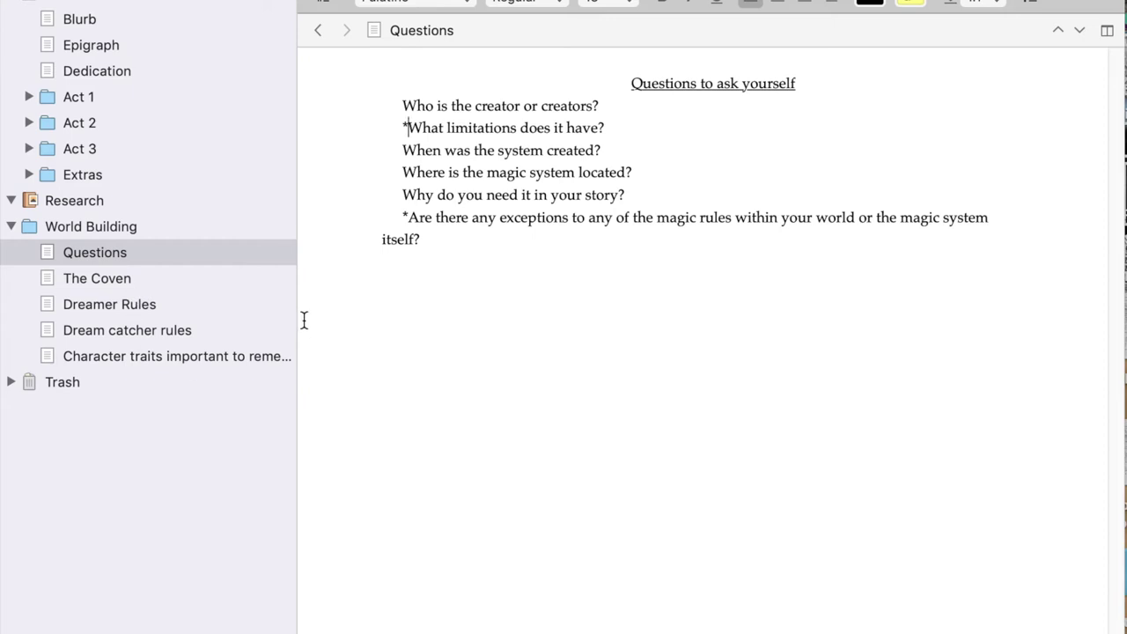
Open The Coven document and review its notes from the coven's establishment through the people it takes in
click(111, 280)
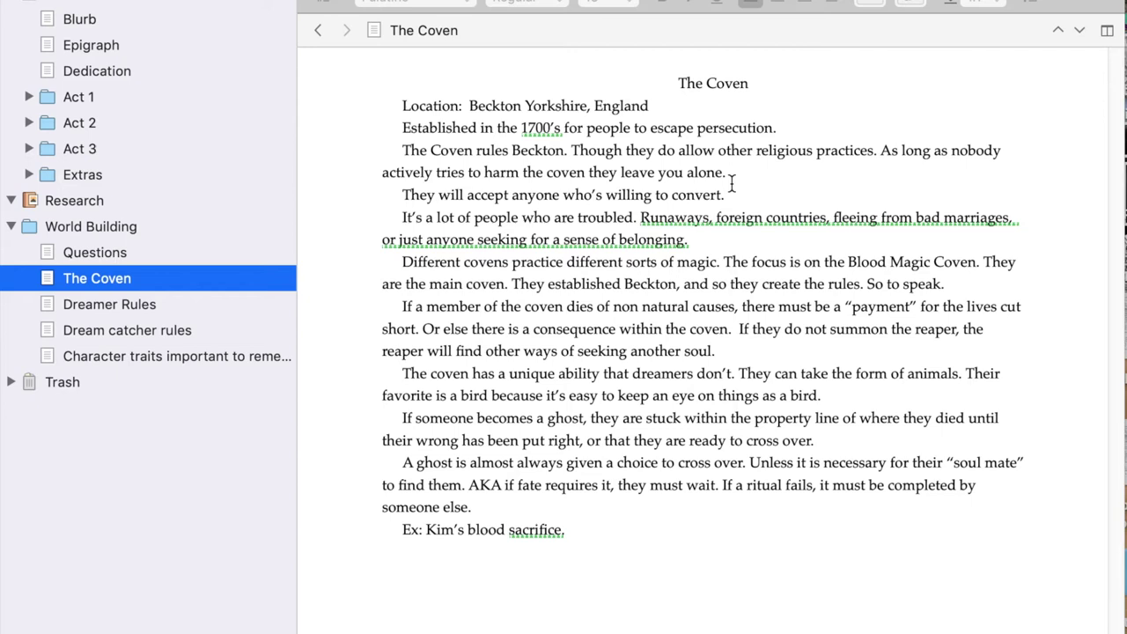
drag(403, 132, 804, 133)
drag(384, 149, 835, 174)
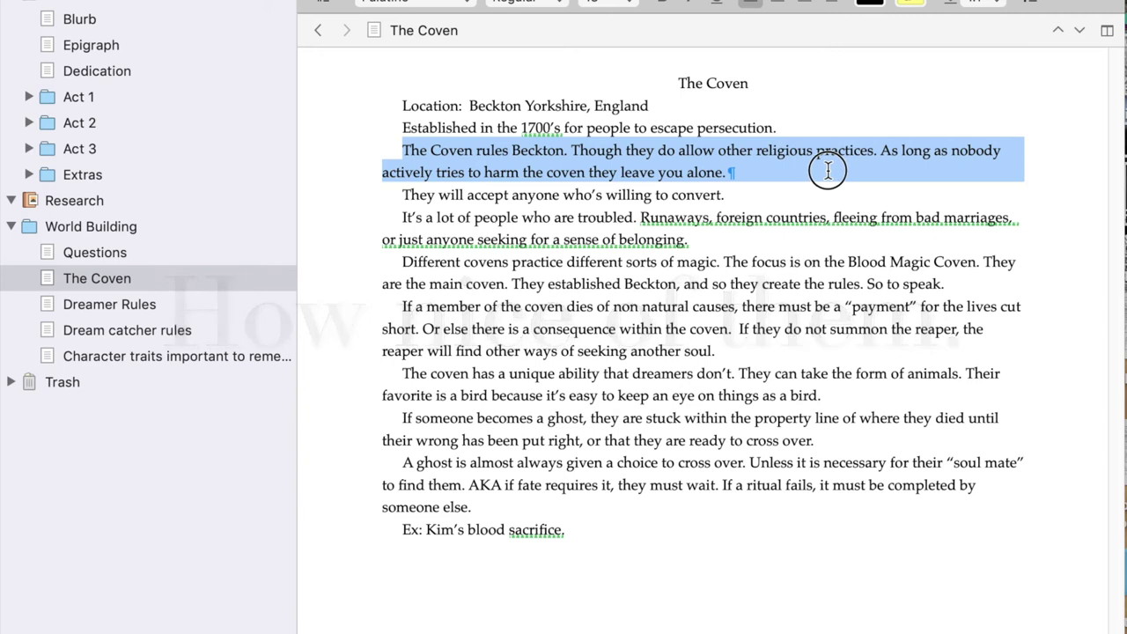
click(743, 172)
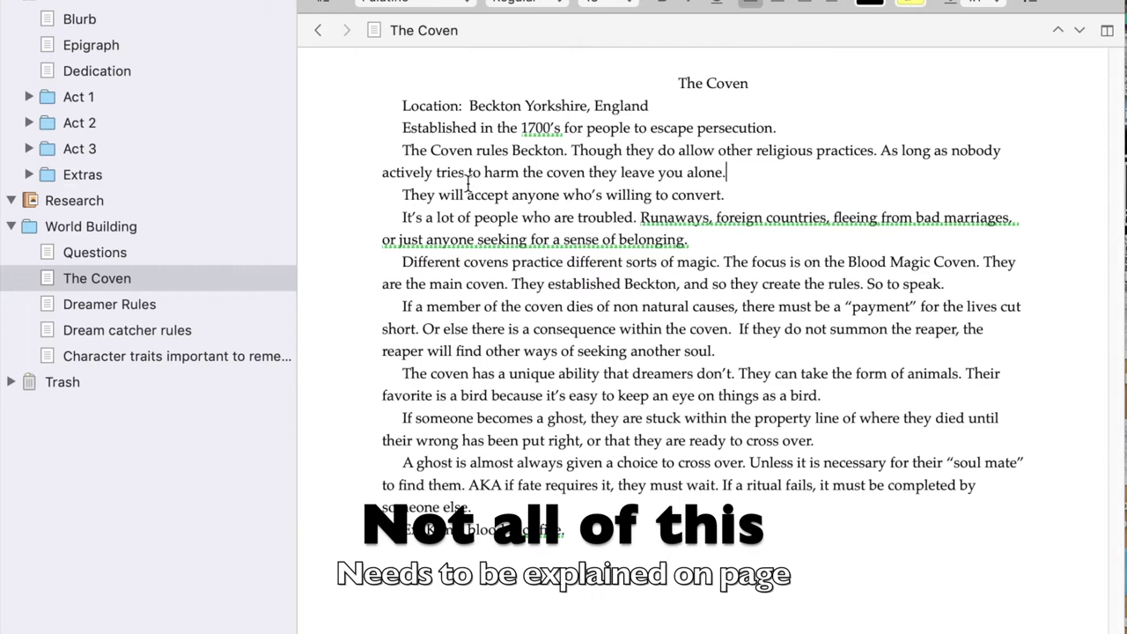
drag(401, 195, 747, 191)
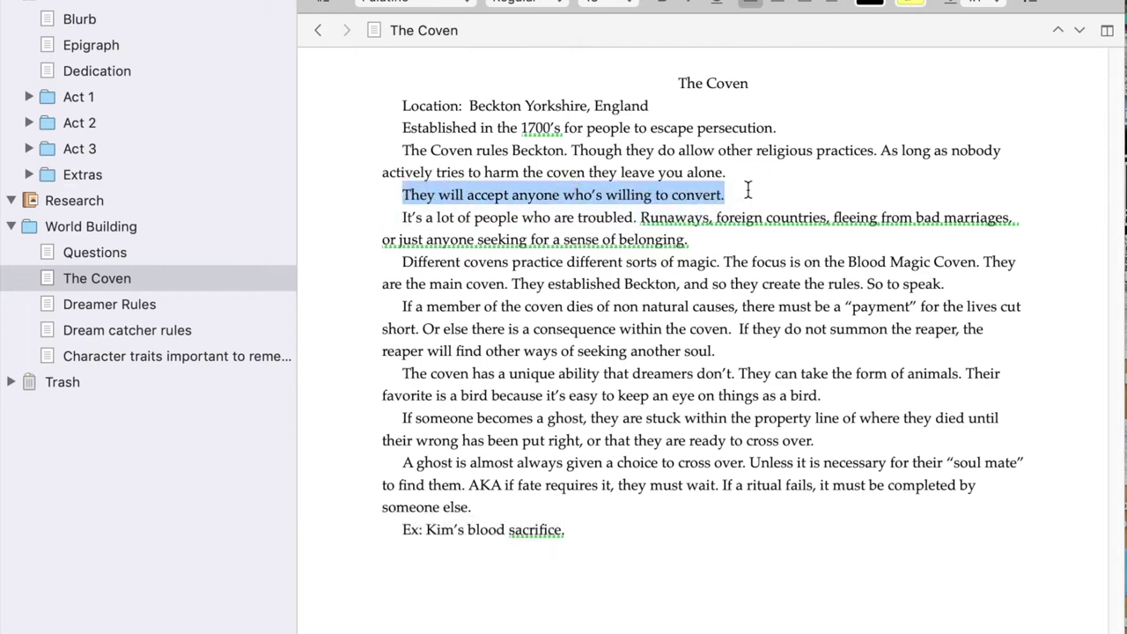
drag(401, 219, 711, 233)
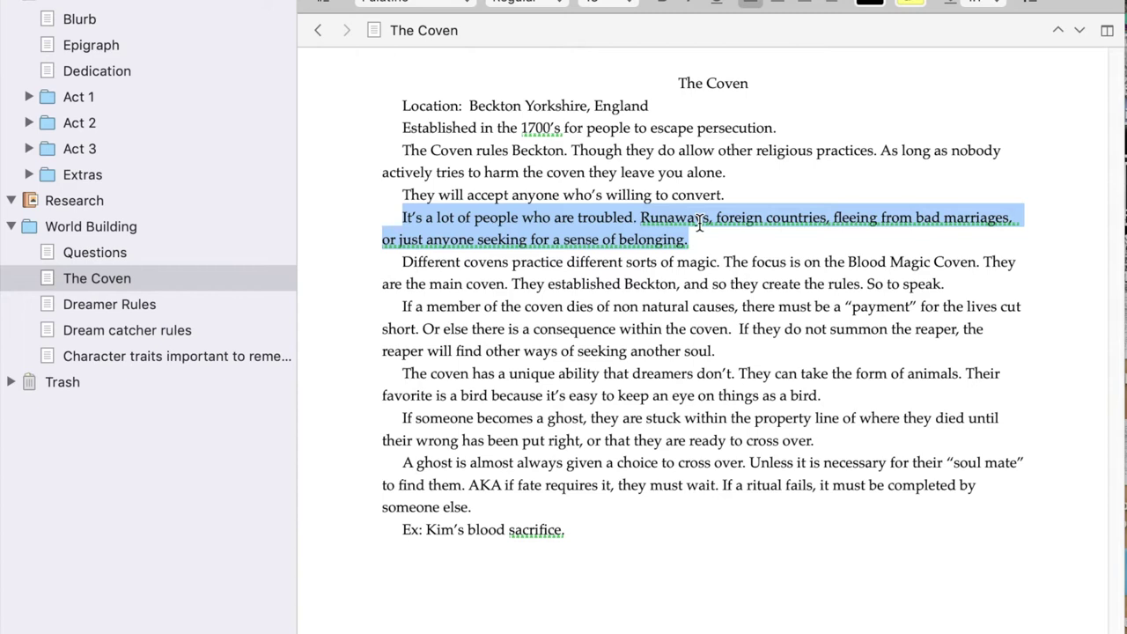
Review the paragraph on the different covens, highlighting the Blood Magic Coven and its role as the main coven
drag(403, 261, 728, 261)
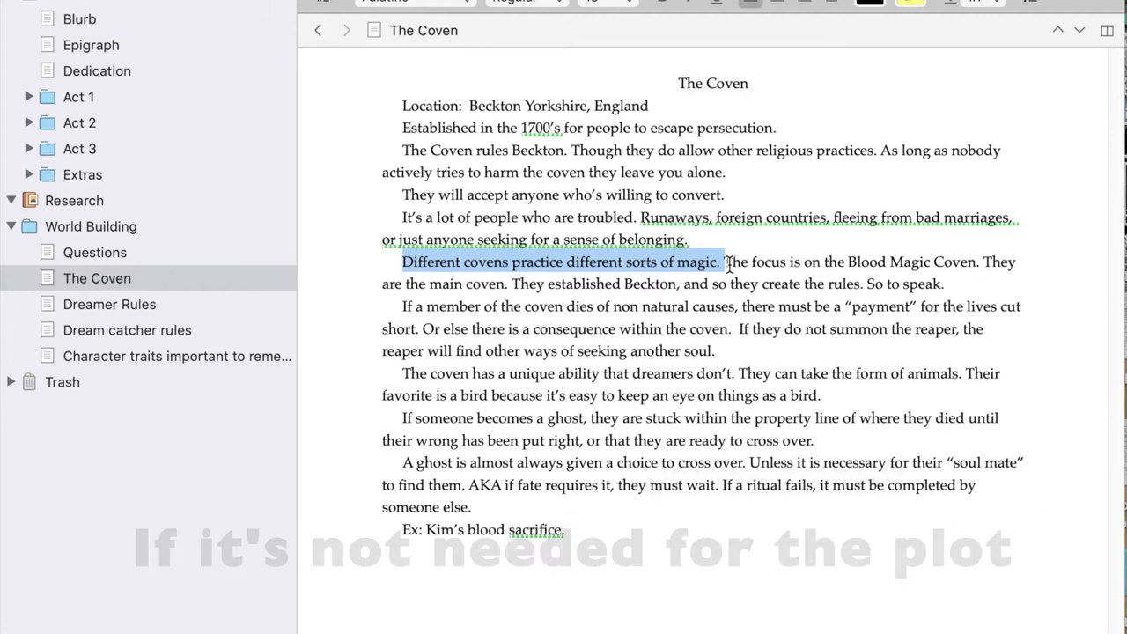
drag(723, 261, 976, 262)
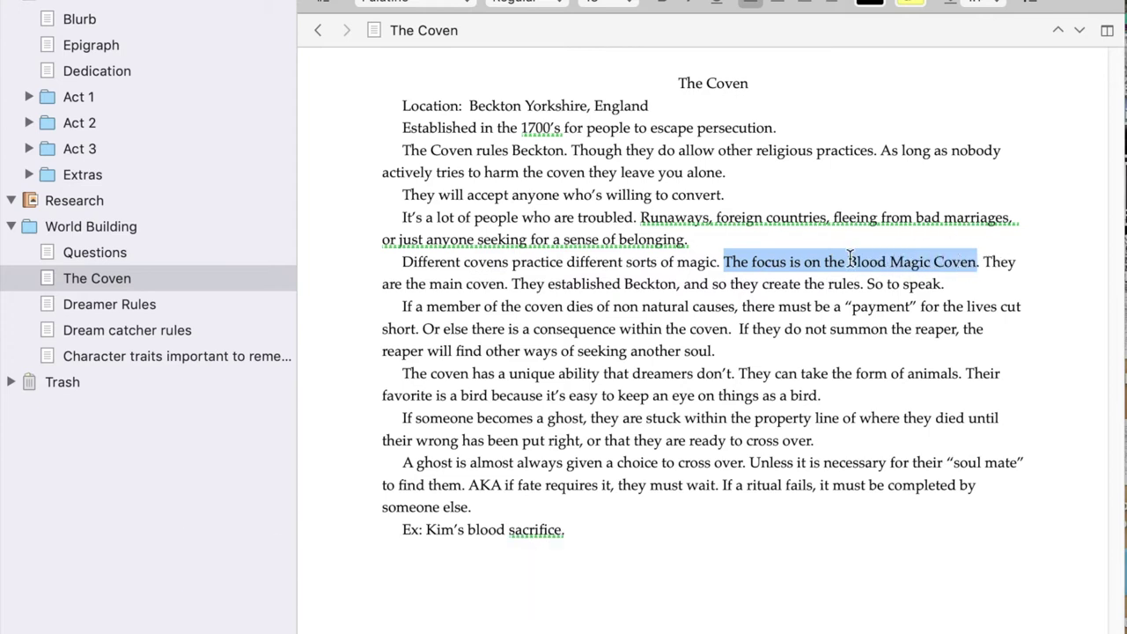
drag(848, 261, 967, 268)
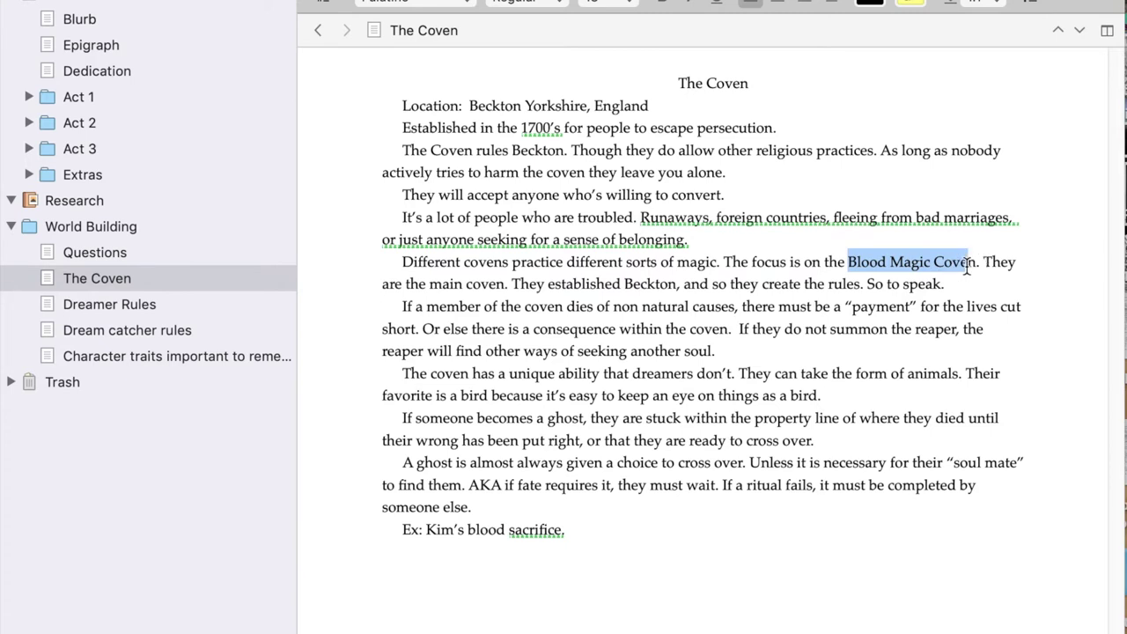
click(984, 263)
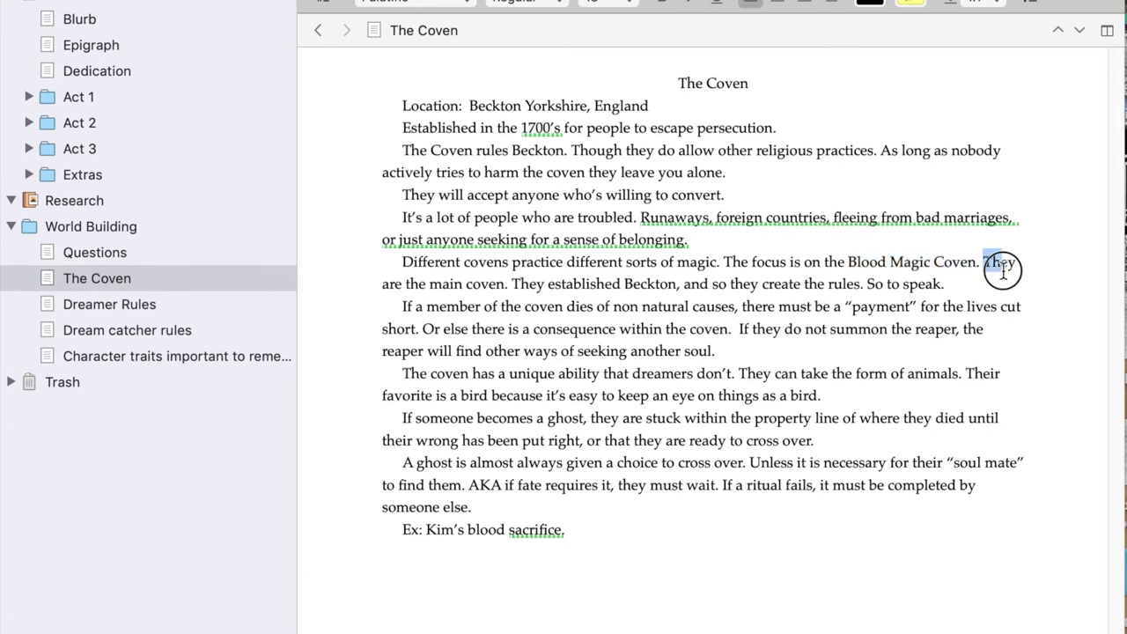
key(alt+shift+Down)
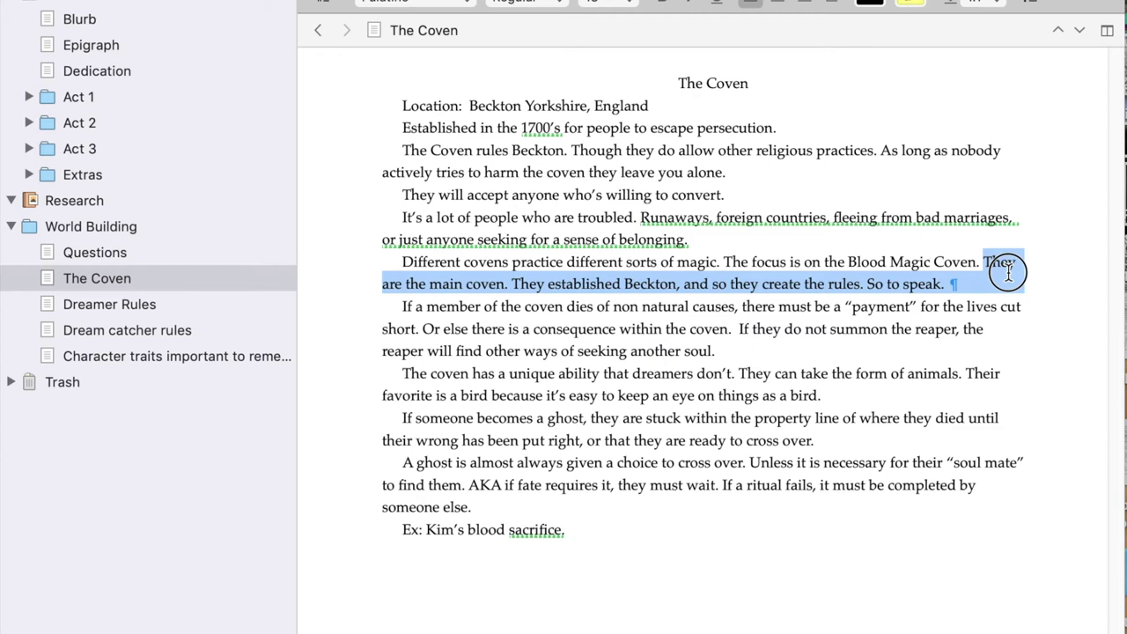
Examine the coven rules on payment for unnatural deaths and the members' unique ability to take animal form
drag(394, 299, 727, 329)
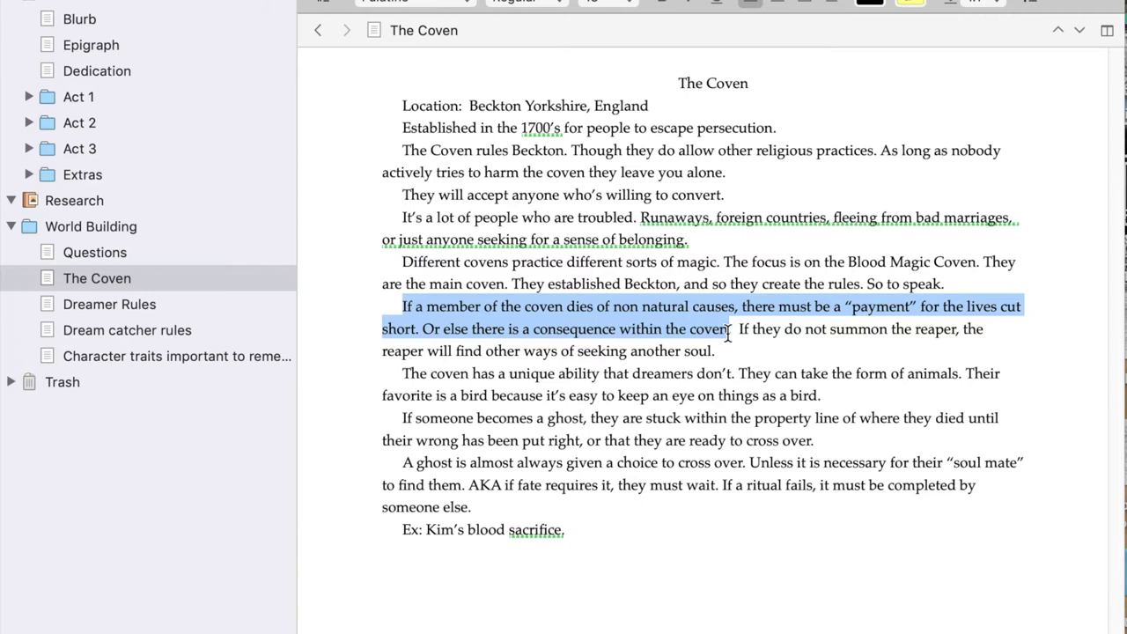
drag(733, 331, 918, 354)
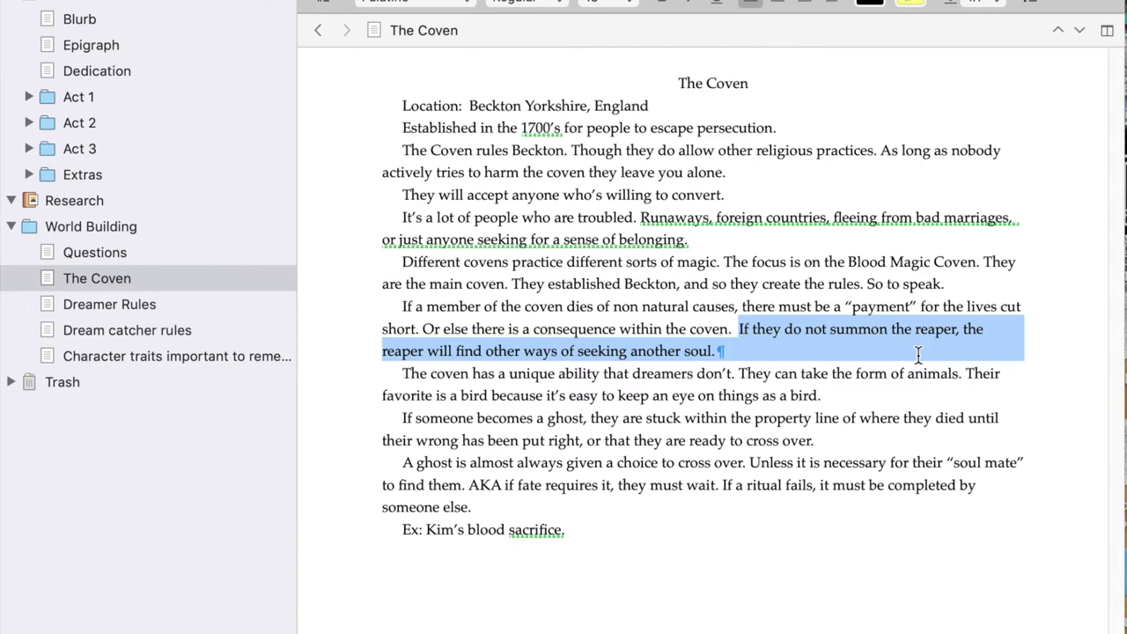
click(393, 374)
drag(394, 373, 732, 379)
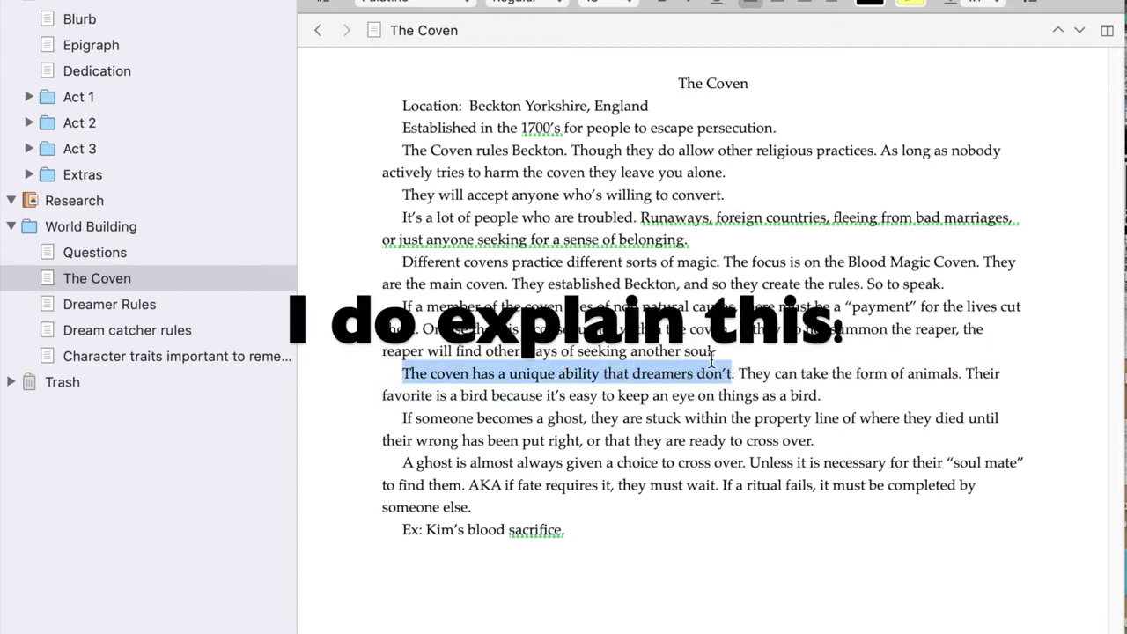
click(738, 373)
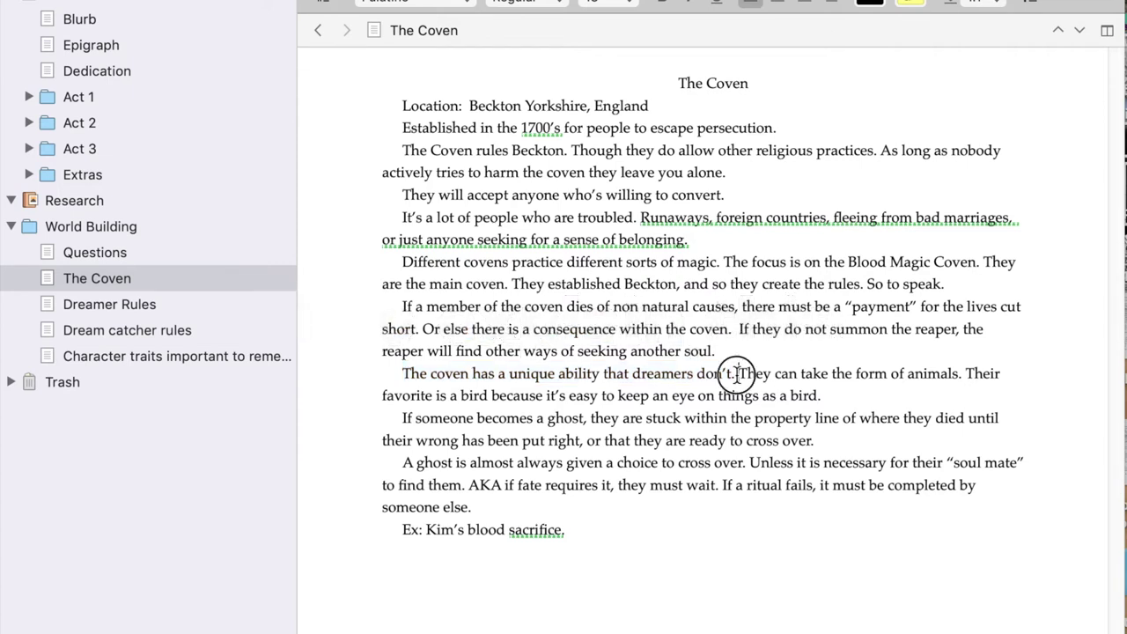
drag(738, 373, 745, 375)
click(850, 401)
Examine the ghost and crossing-over rules in The Coven, including the blood sacrifice example at the end
drag(398, 417, 891, 431)
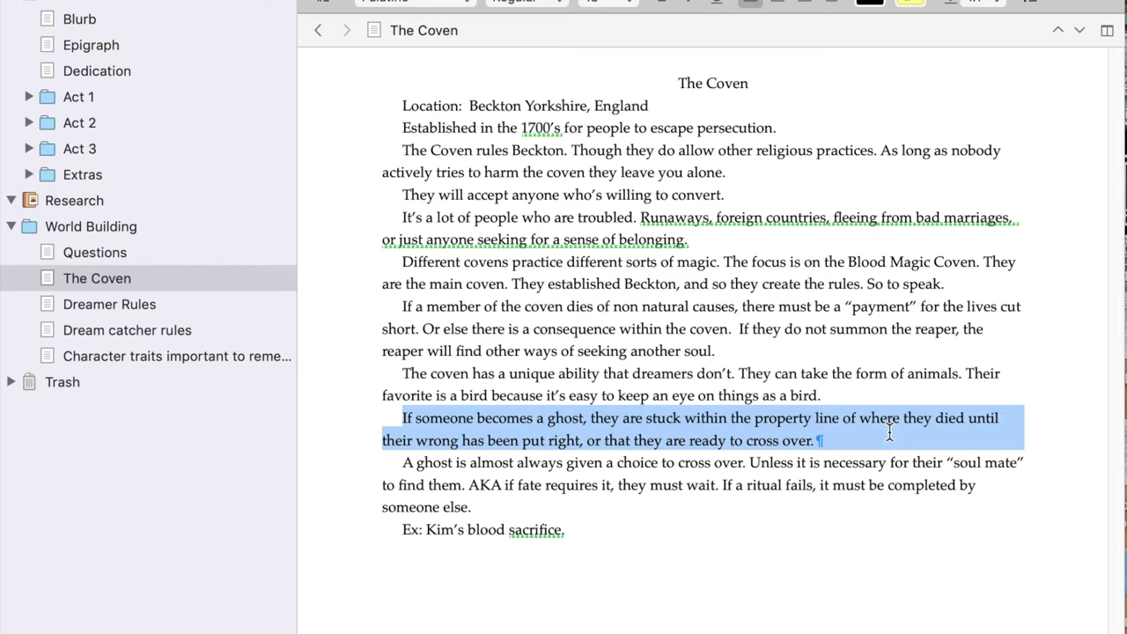
click(400, 457)
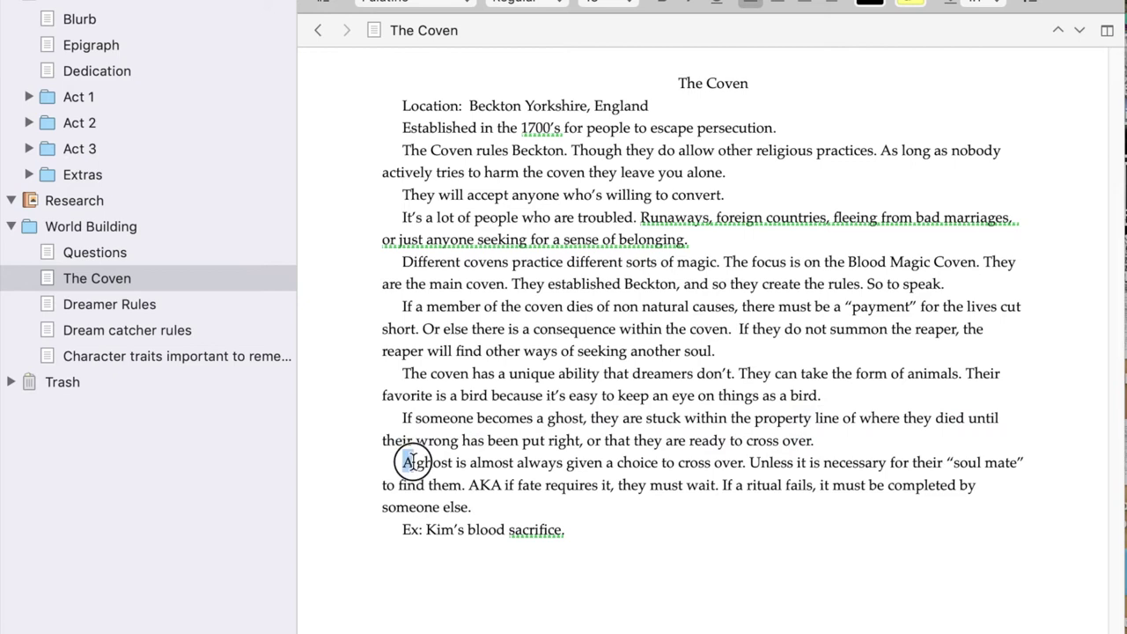
drag(400, 456, 565, 519)
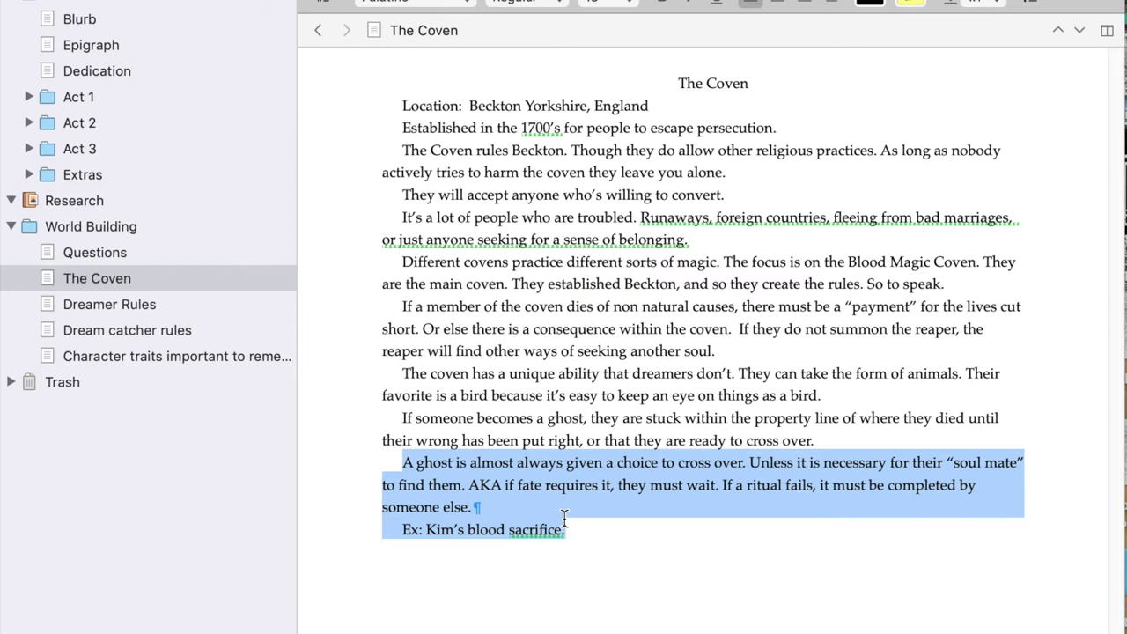
click(370, 545)
drag(384, 528, 559, 565)
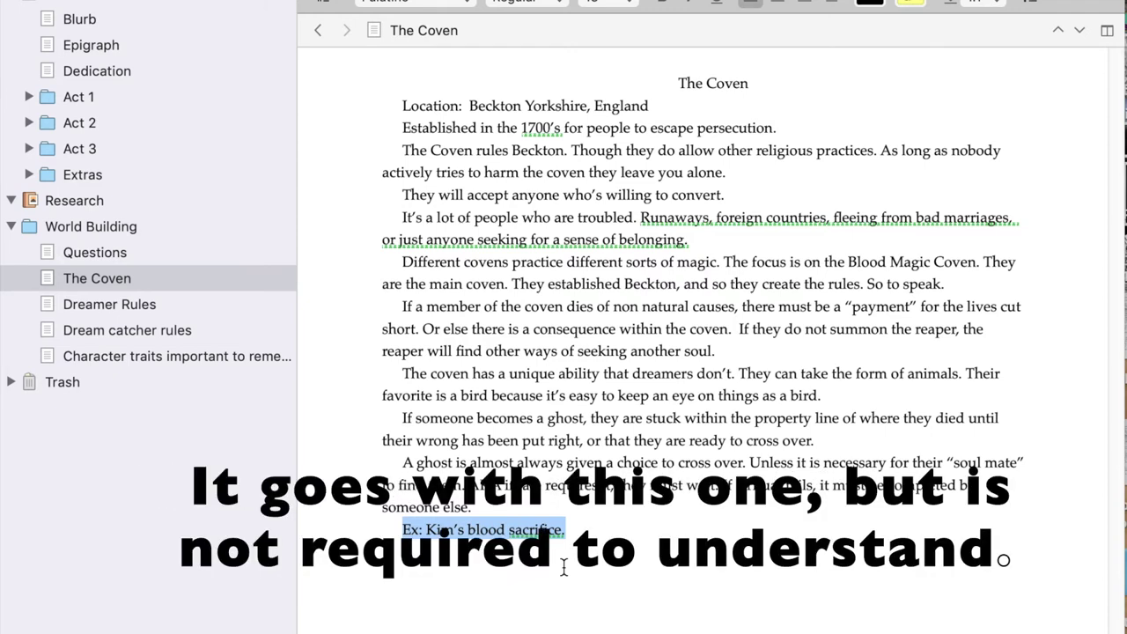
click(627, 537)
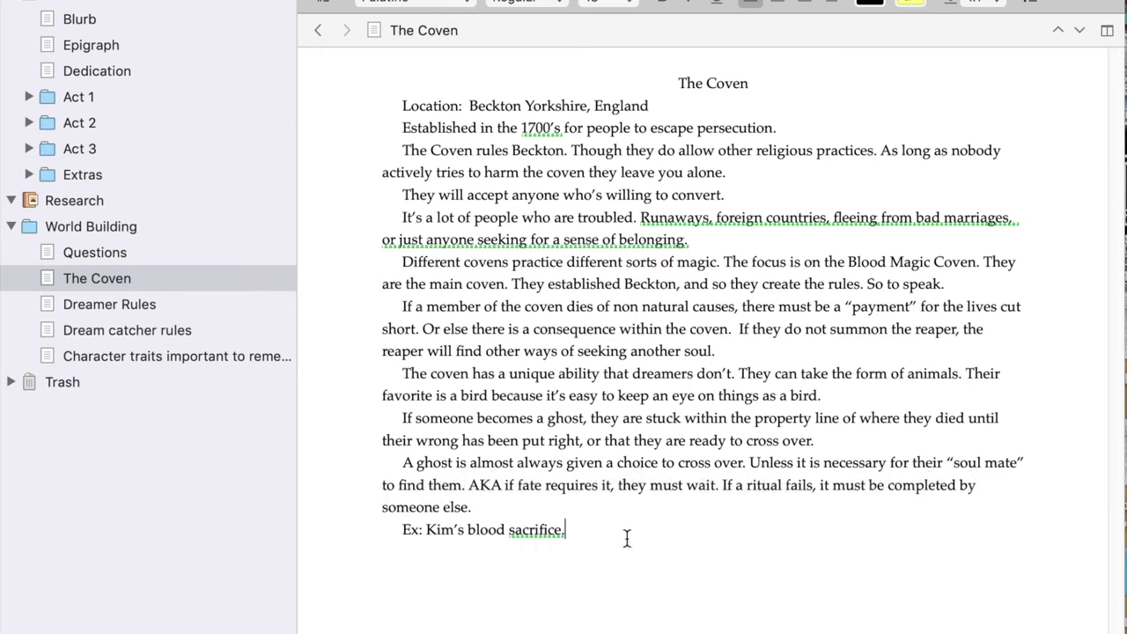
Open the Dreamer Rules document and review its old soul and new souls entries
click(99, 307)
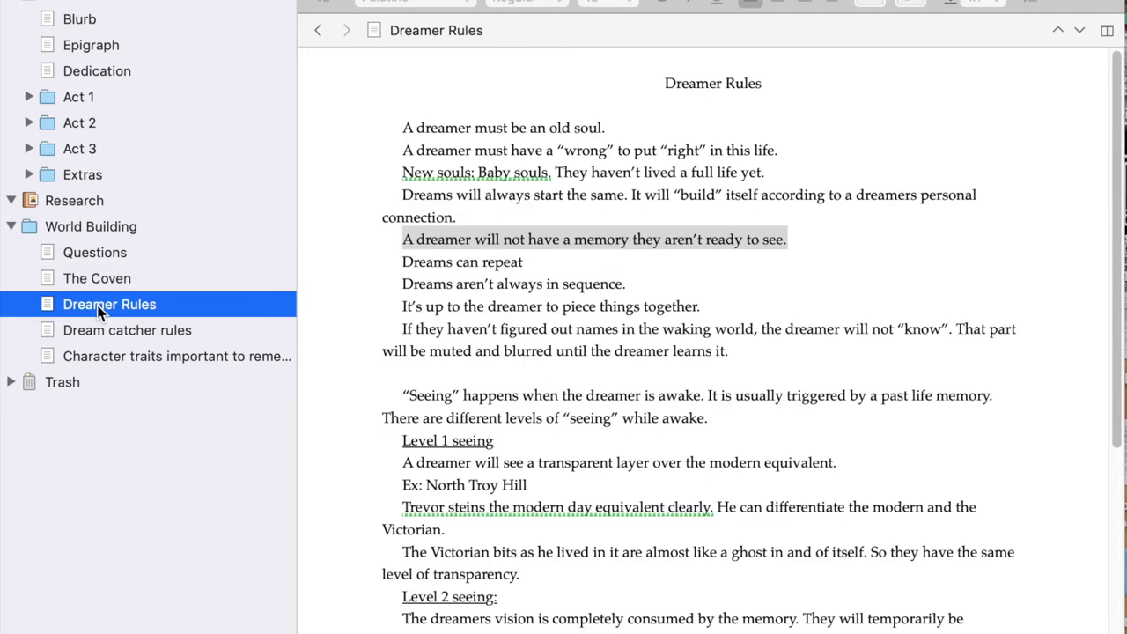
click(855, 132)
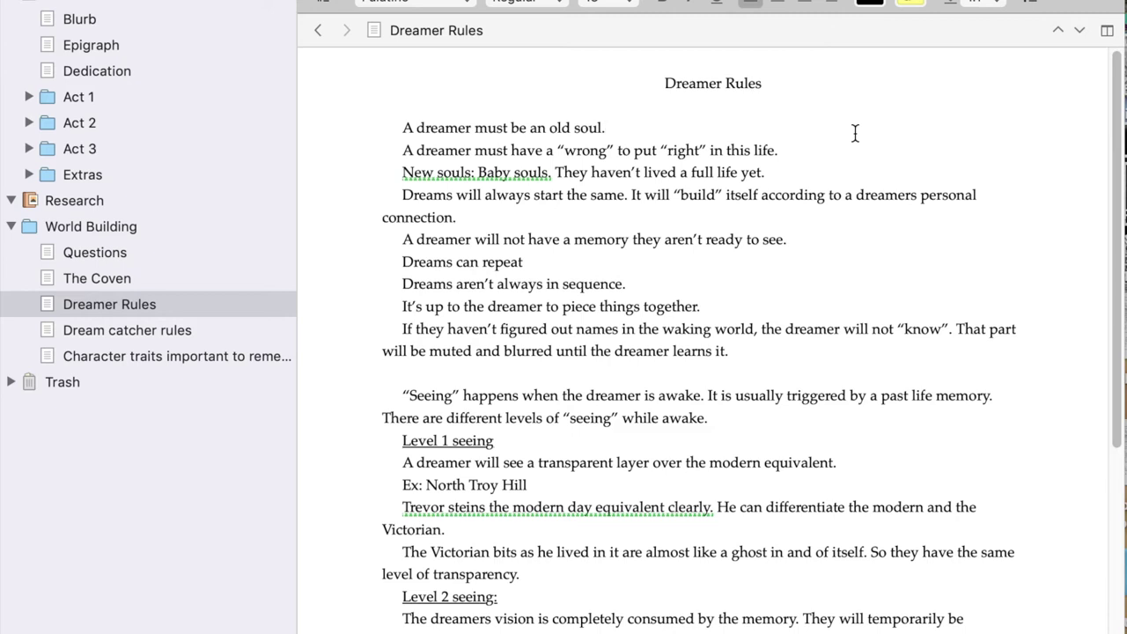
click(552, 130)
drag(552, 130, 617, 126)
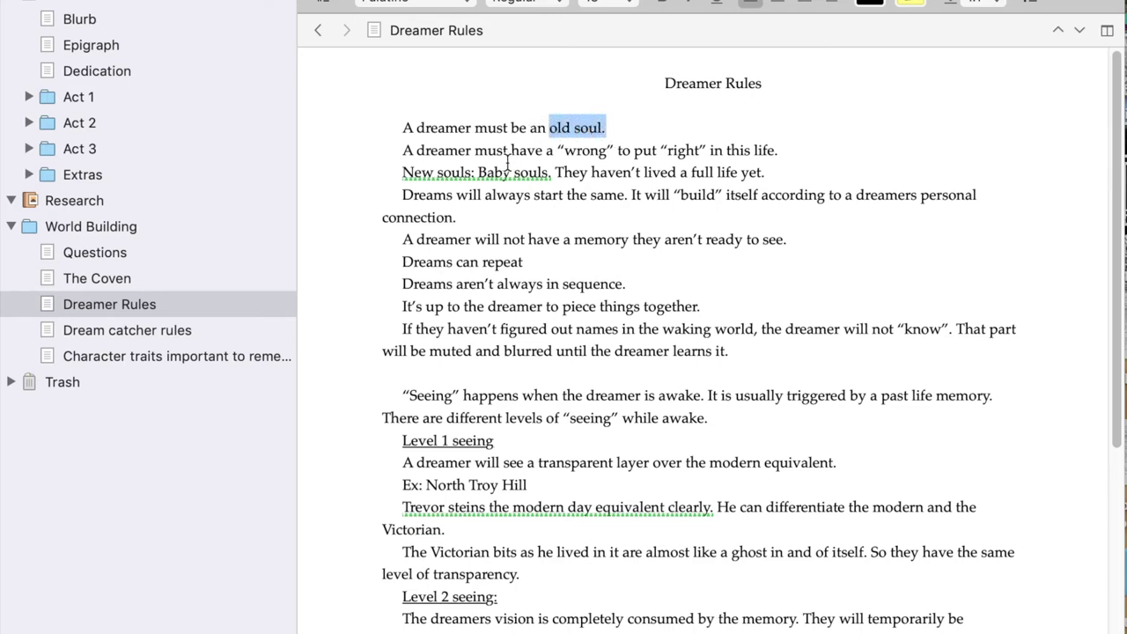
click(401, 175)
drag(400, 175, 548, 190)
click(632, 131)
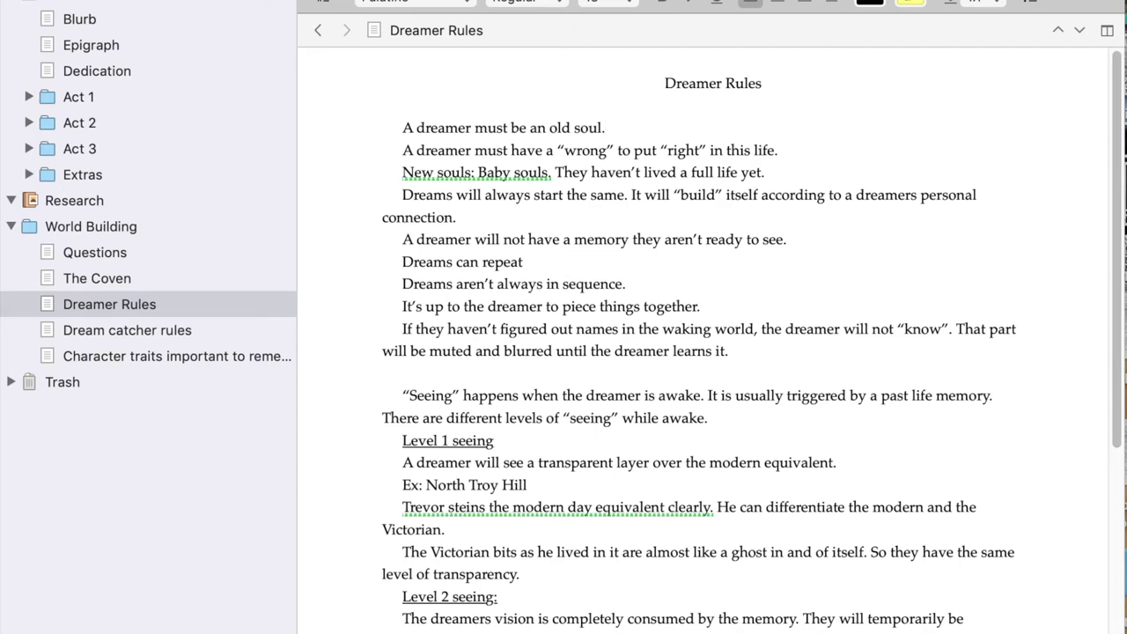
Review the dreamer rules on righting a wrong, how dreams build, unready memories and repeating dreams
drag(398, 150, 778, 141)
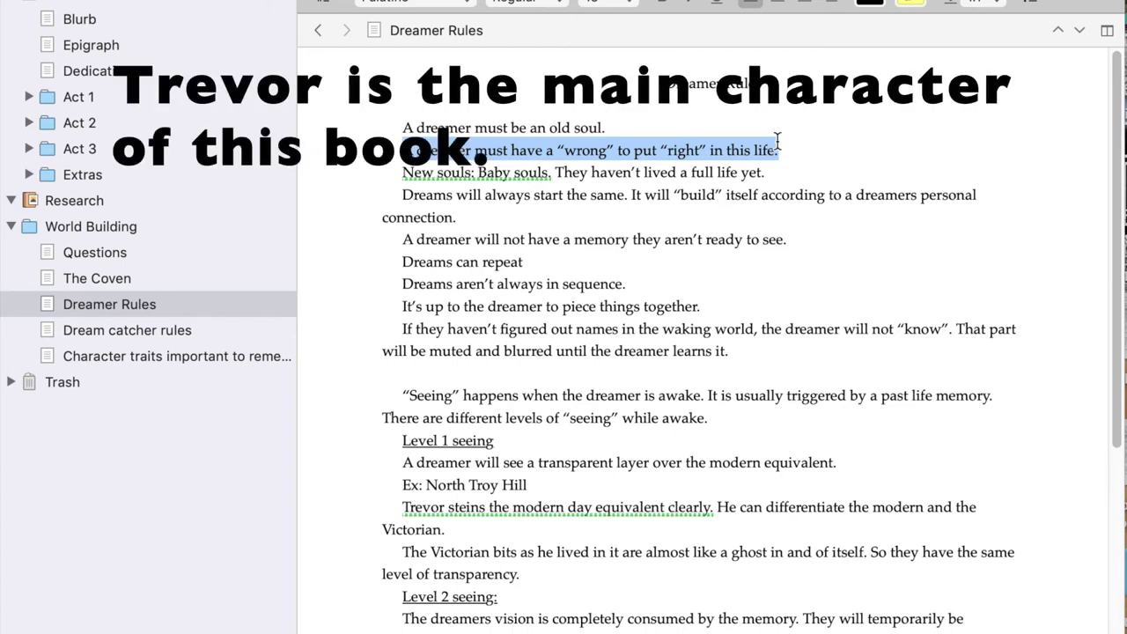
triple_click(474, 215)
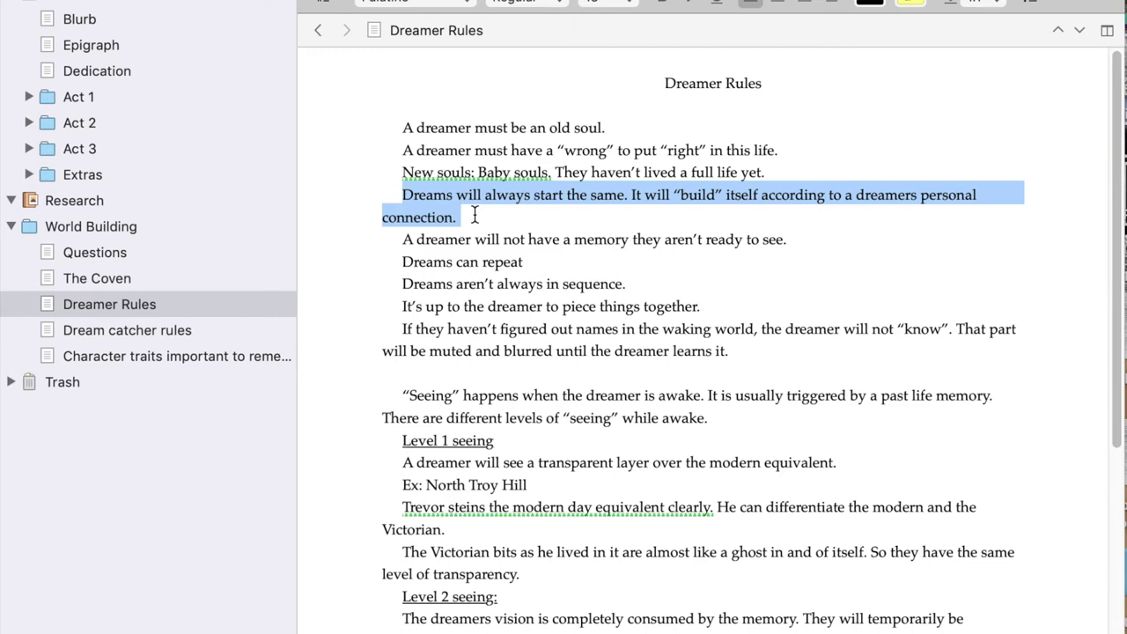
click(474, 217)
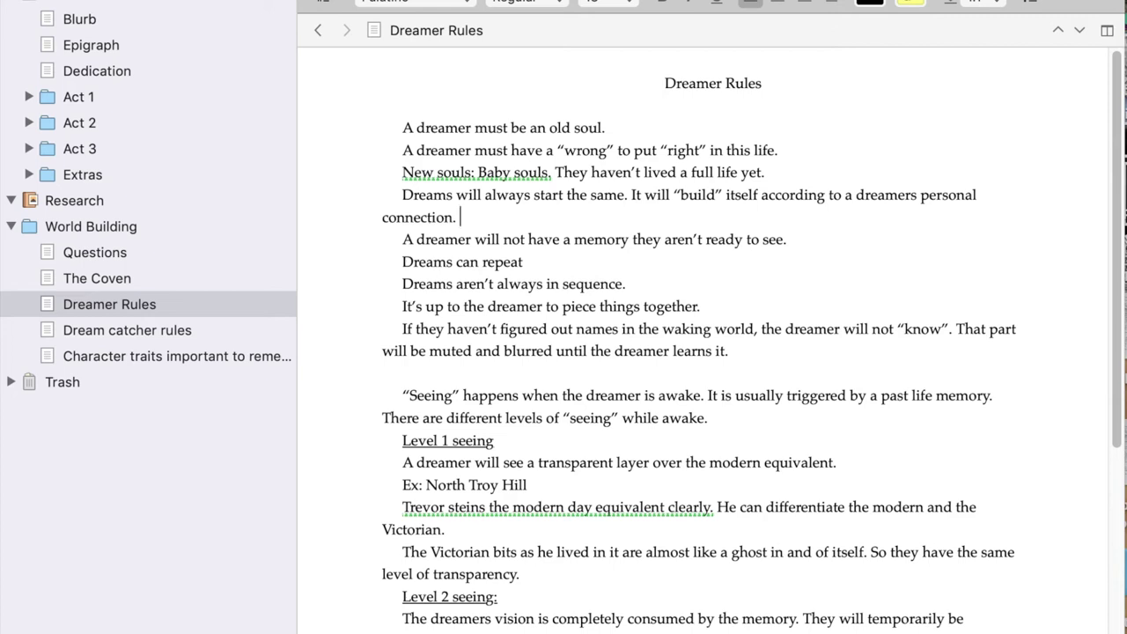
drag(407, 242, 790, 243)
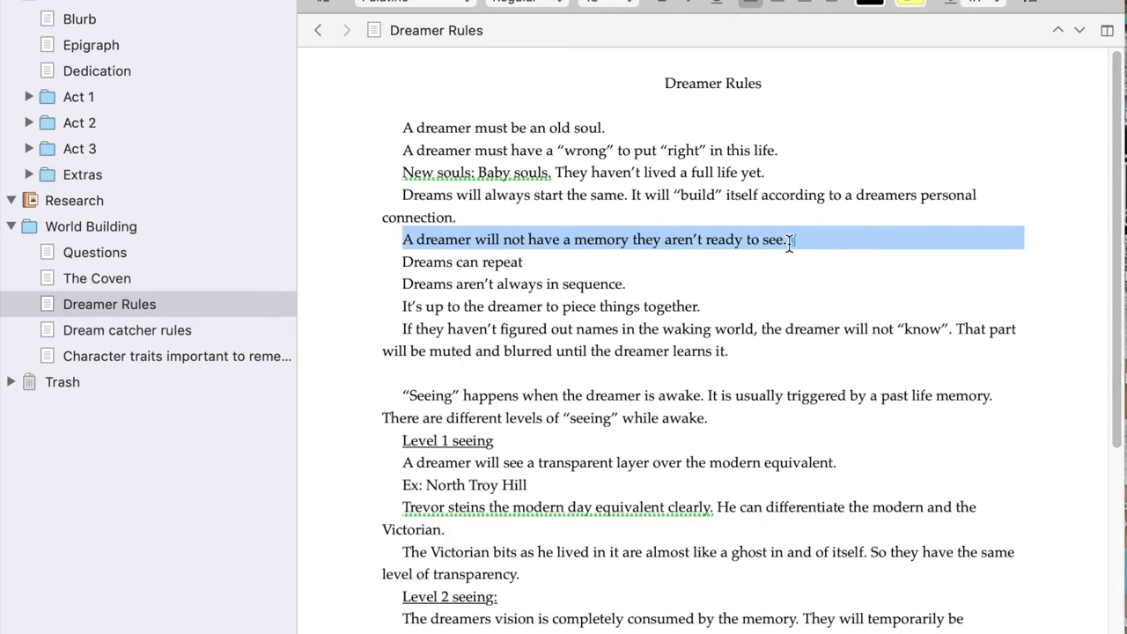
drag(402, 261, 530, 262)
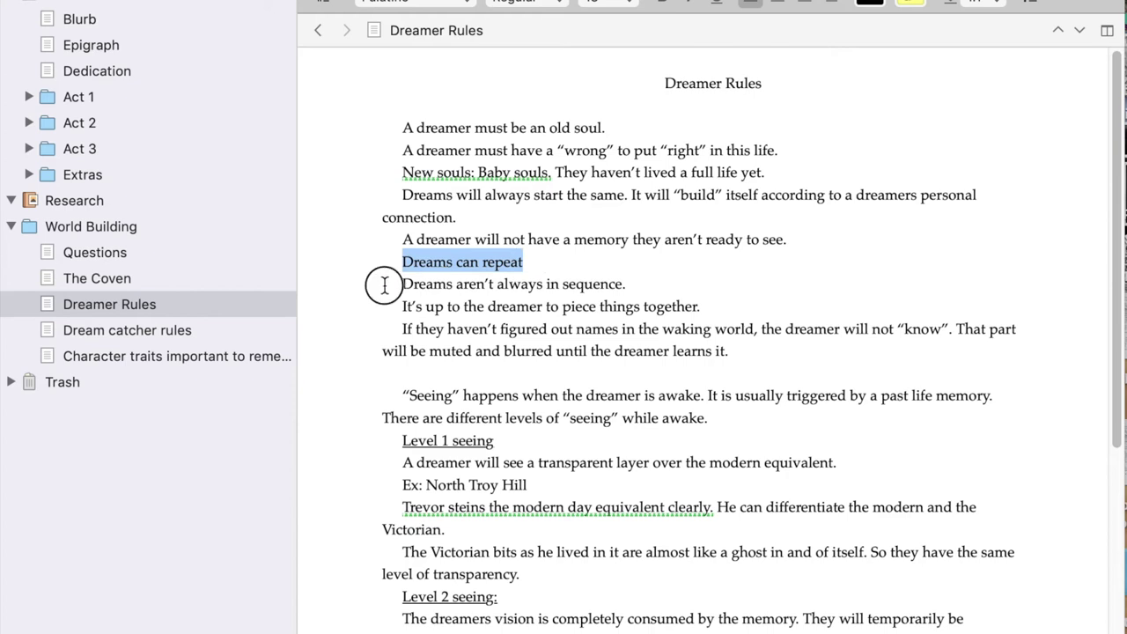
Review the dreamer rules on dream sequence, piecing things together, and names staying muted and blurred until learned
drag(385, 284, 654, 286)
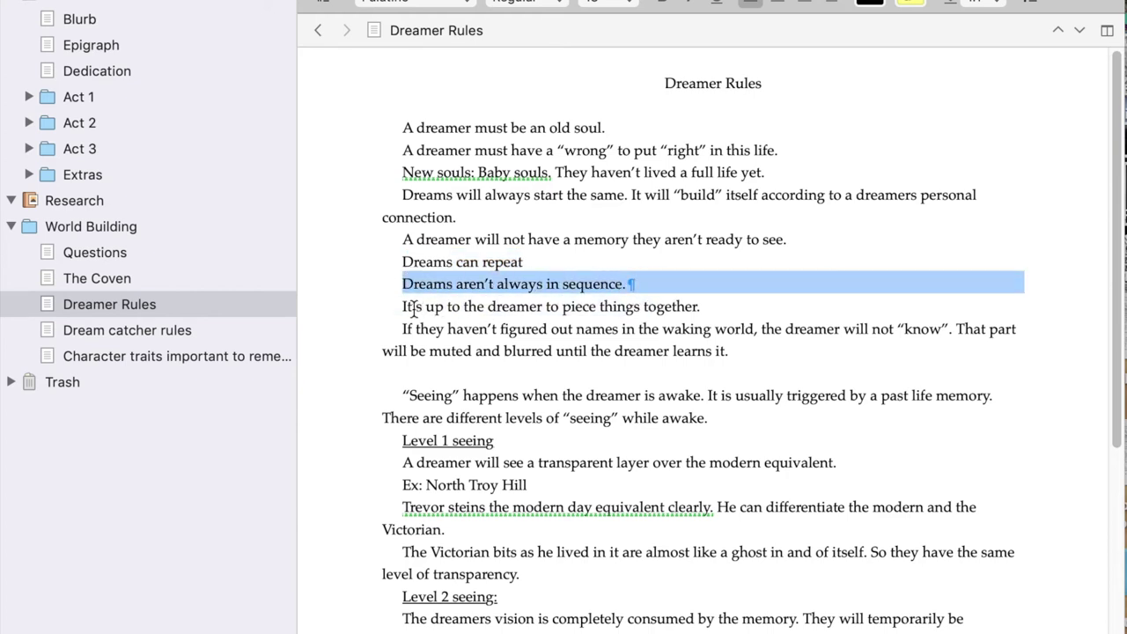
drag(396, 306, 707, 307)
click(707, 307)
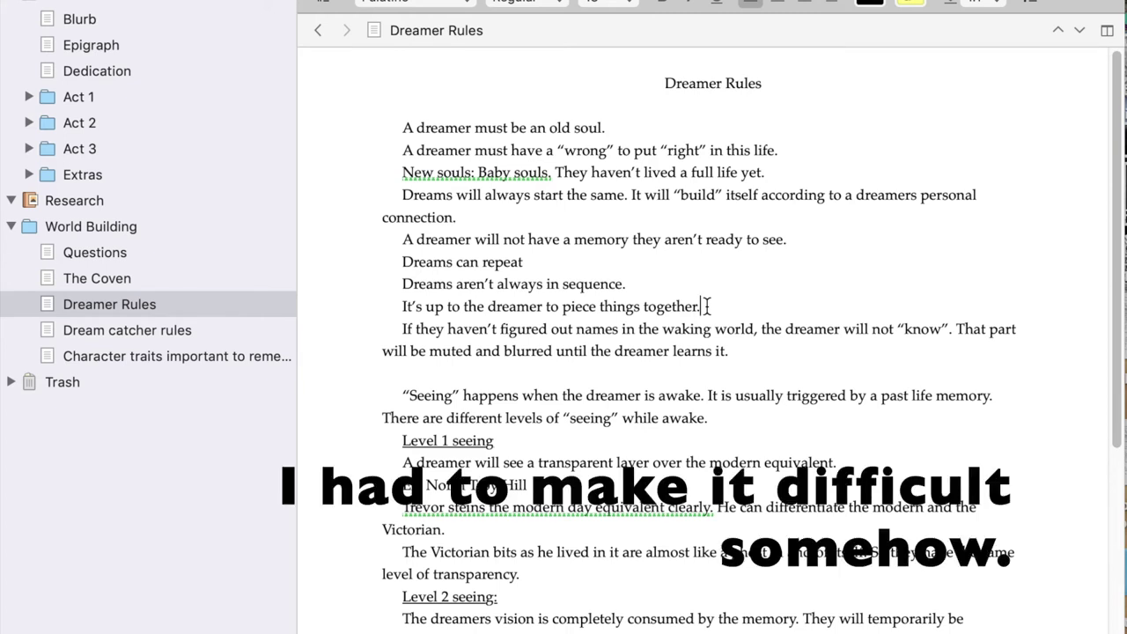
drag(394, 262, 702, 306)
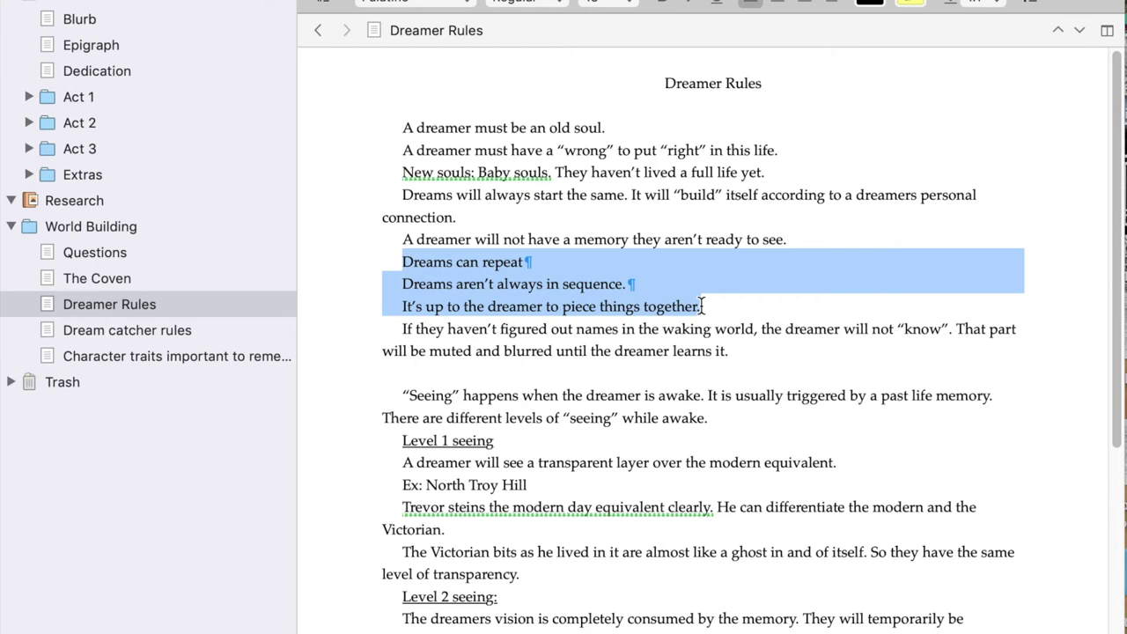
click(398, 327)
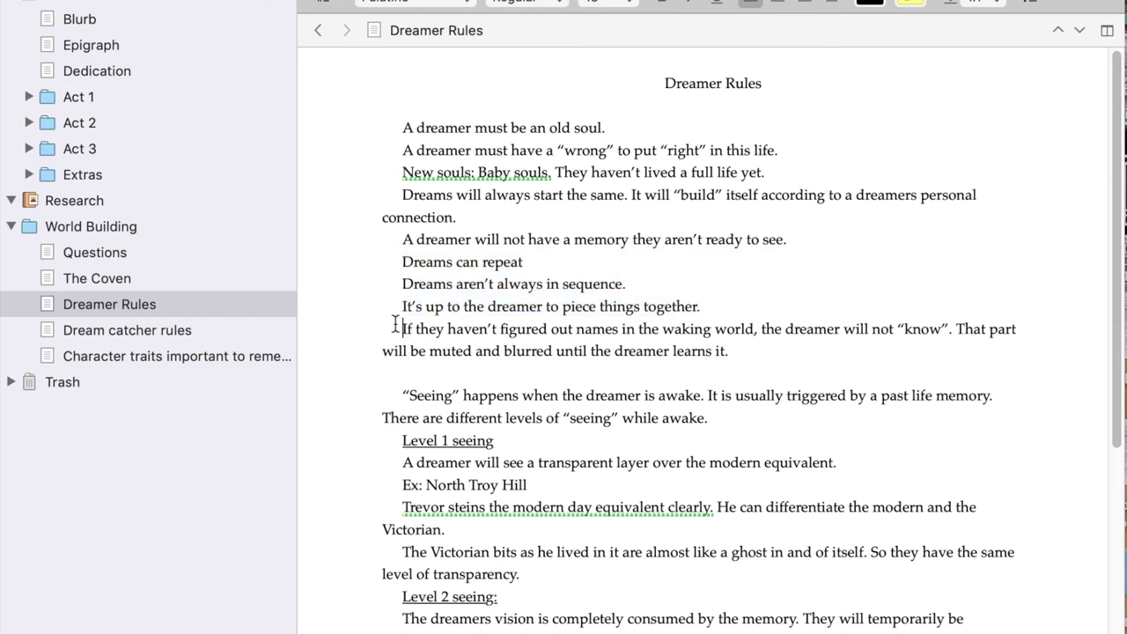
drag(398, 328, 744, 350)
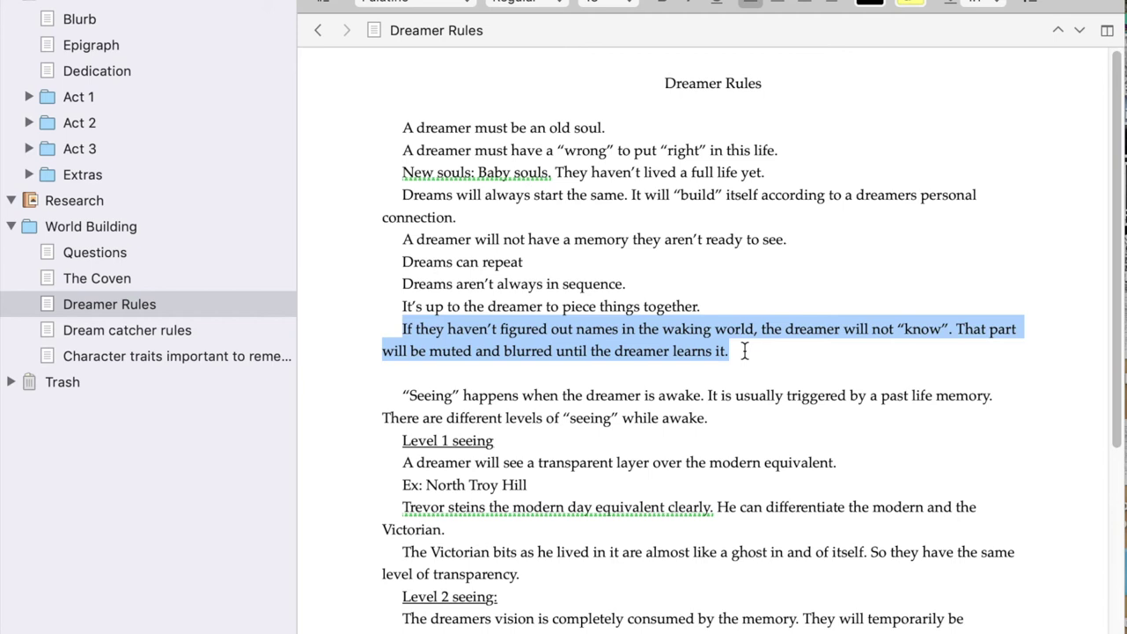
Examine the definition of "seeing" while awake and the Level 1 rule about a transparent layer over the modern equivalent
click(398, 387)
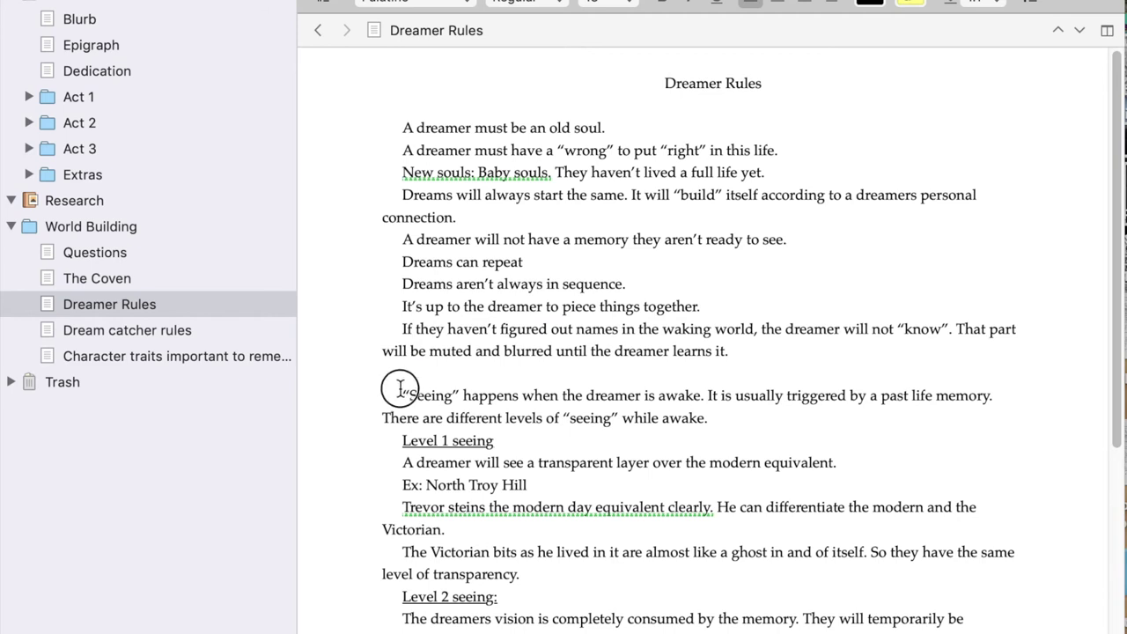
drag(398, 388, 977, 402)
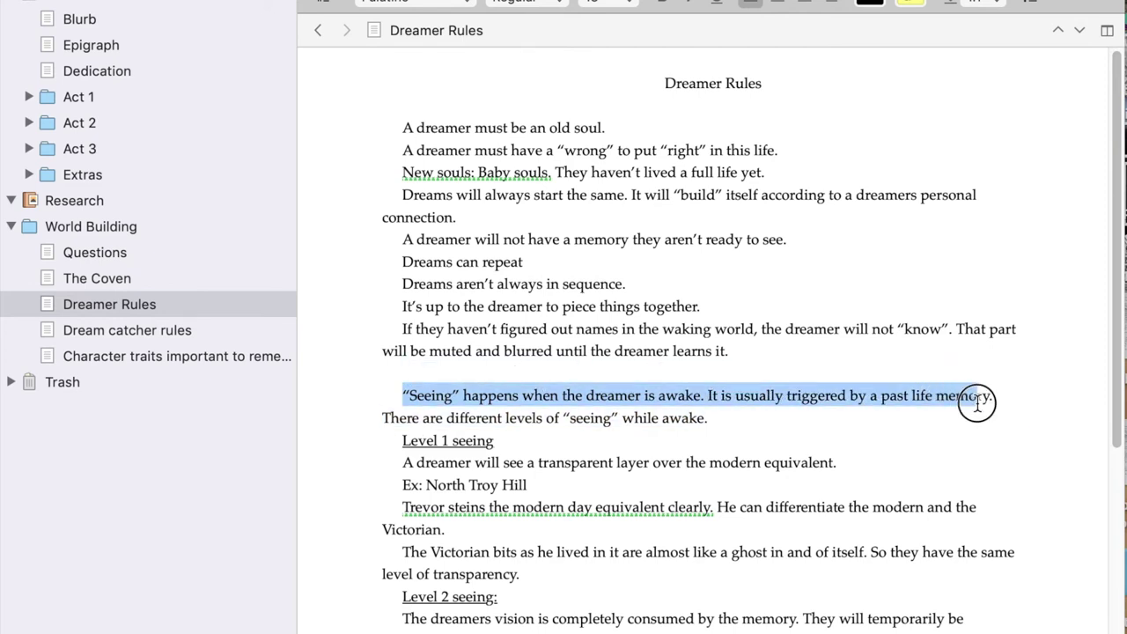
triple_click(978, 402)
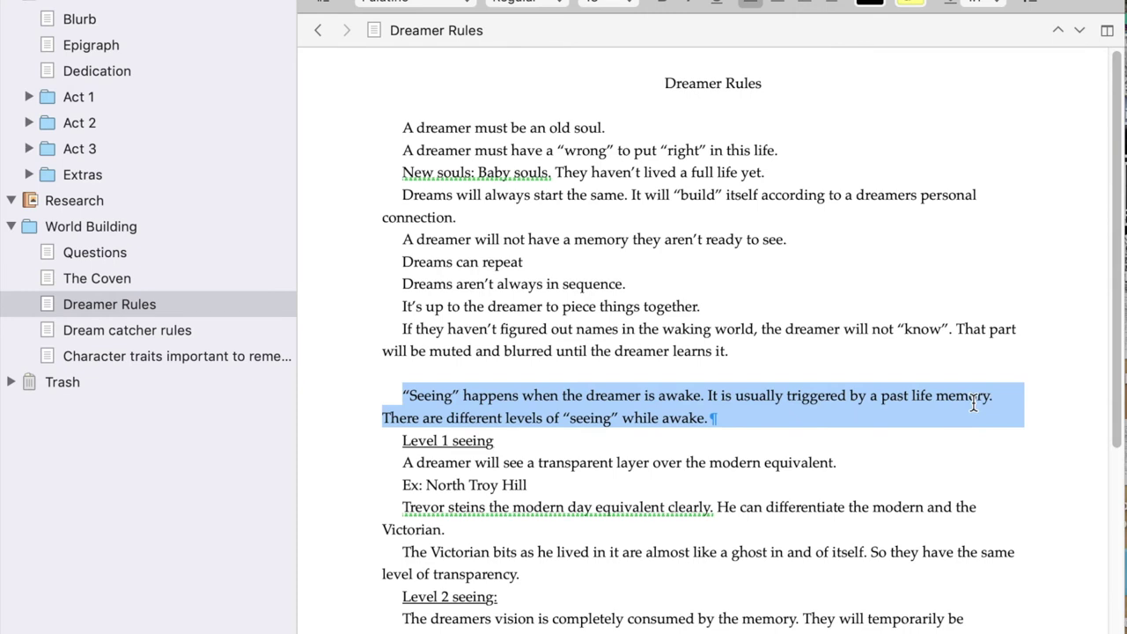
drag(402, 462, 536, 473)
click(535, 476)
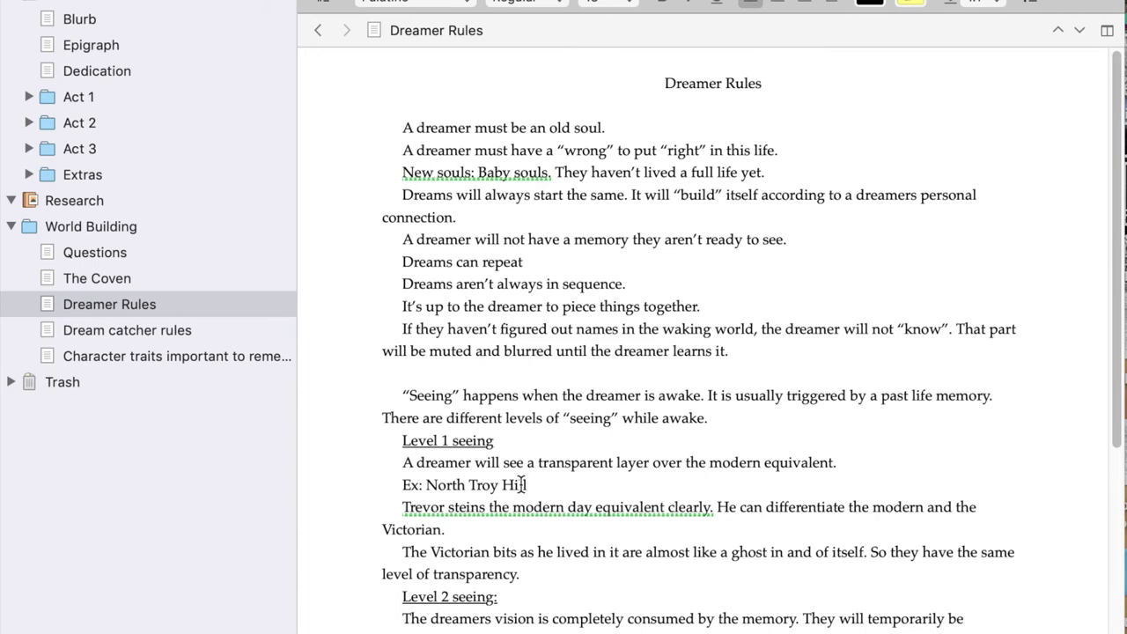
Replace the mistaken word "steins" with "sees" in the Level 1 seeing example about the modern day equivalent
double_click(467, 507)
key(BackSpace)
text(sees)
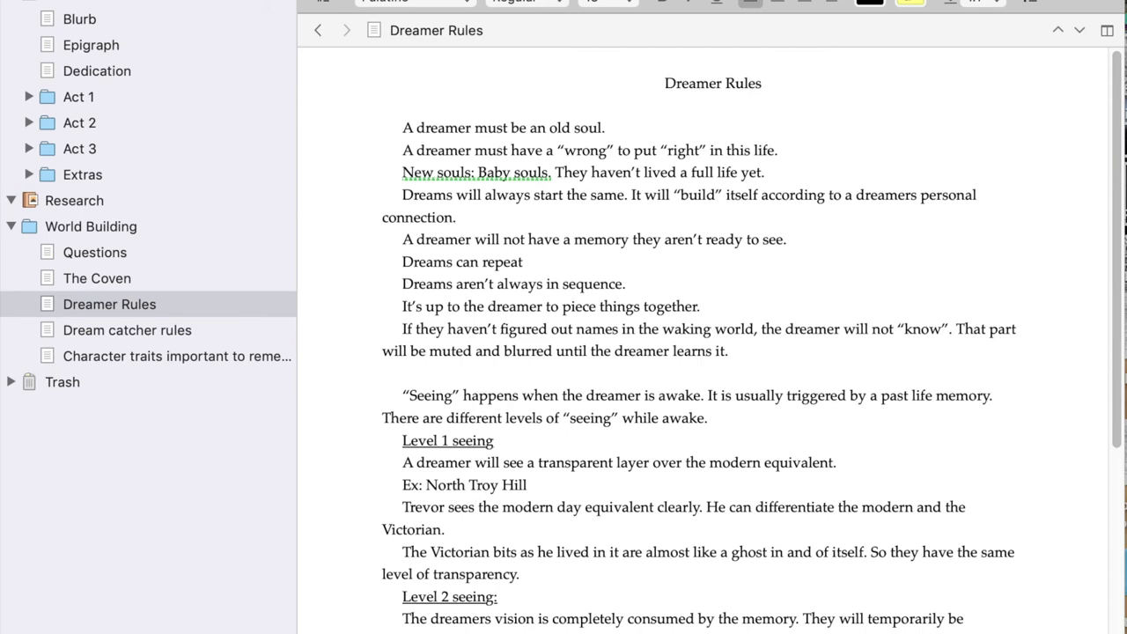
Examine the Level 2 seeing rules on blocking visions, concentration and practising for dangerous moments
scroll(401, 531, down, 3)
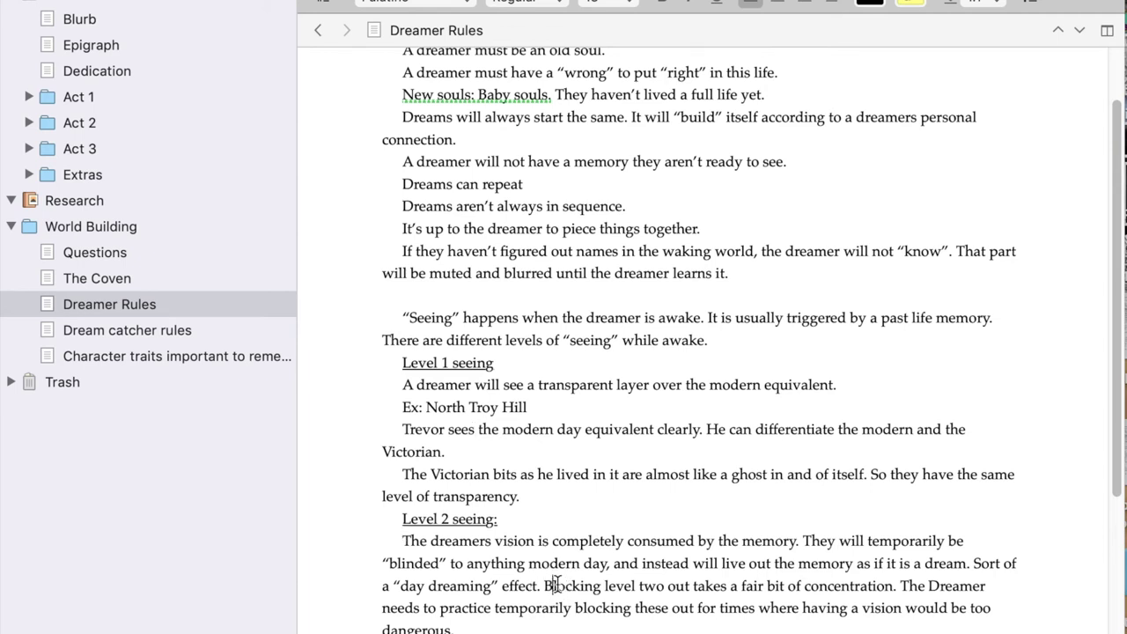
drag(544, 586, 921, 604)
click(903, 583)
mouse_move(927, 613)
mouse_down()
mouse_move(929, 602)
mouse_move(927, 619)
mouse_up()
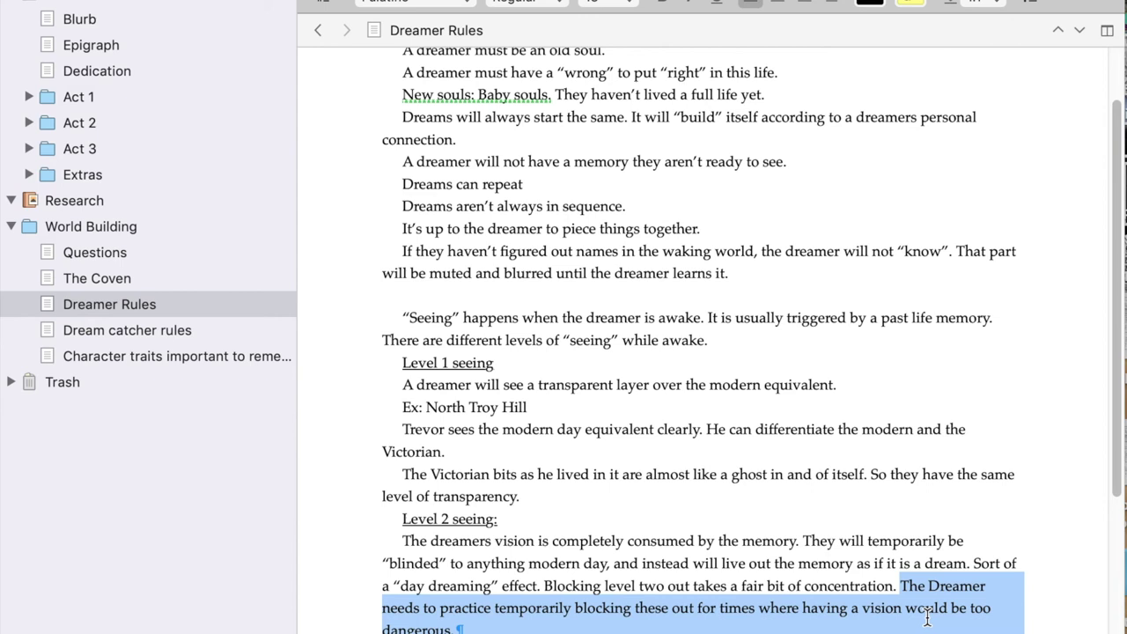
Review the rules on each dreamer's destined deck and the less clear readings that other decks give
scroll(927, 619, down, 4)
drag(393, 511, 945, 508)
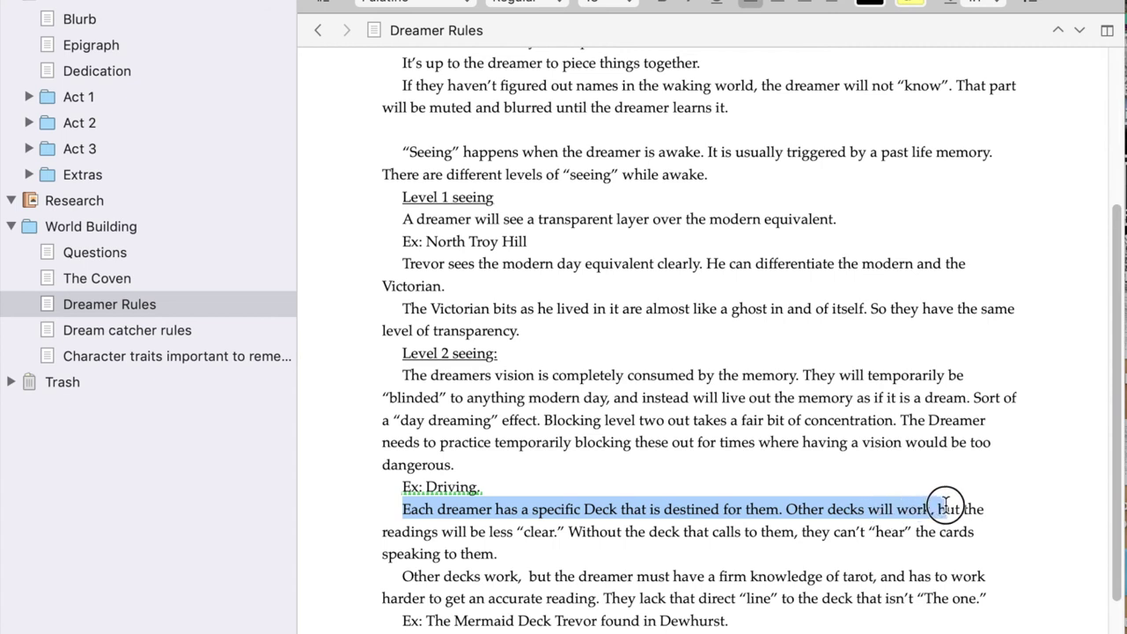
click(792, 509)
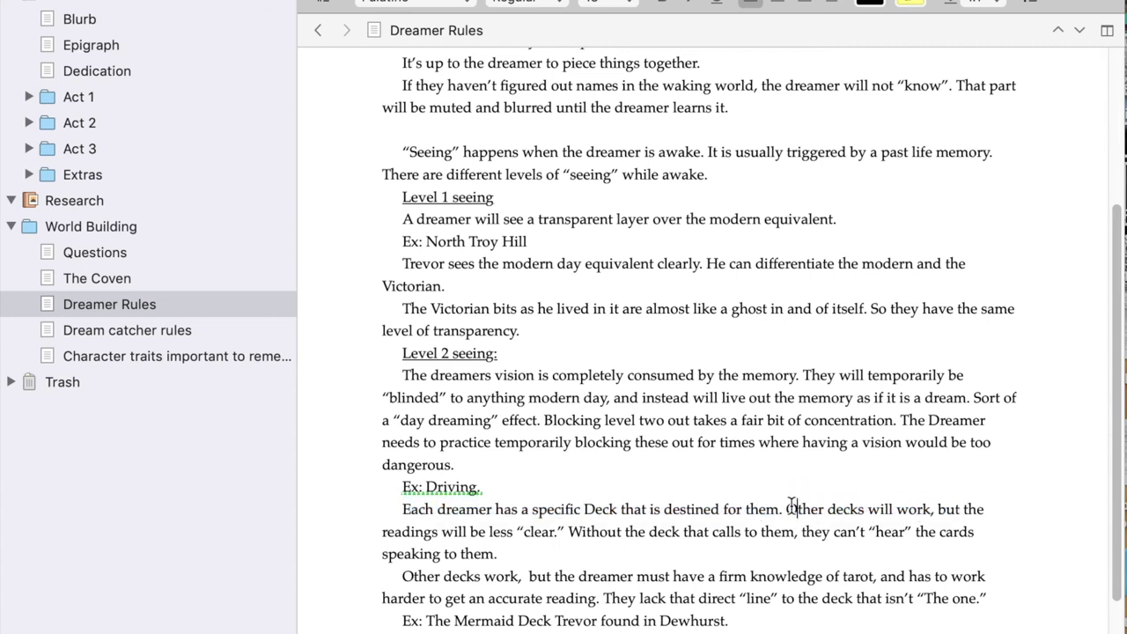
drag(796, 509, 896, 519)
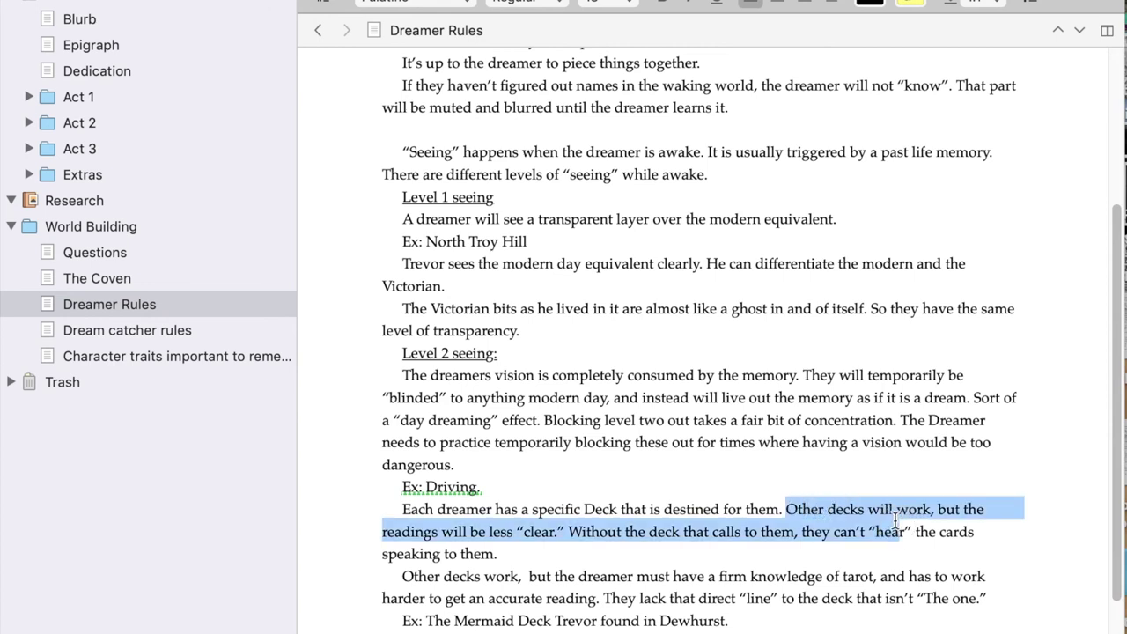
click(658, 555)
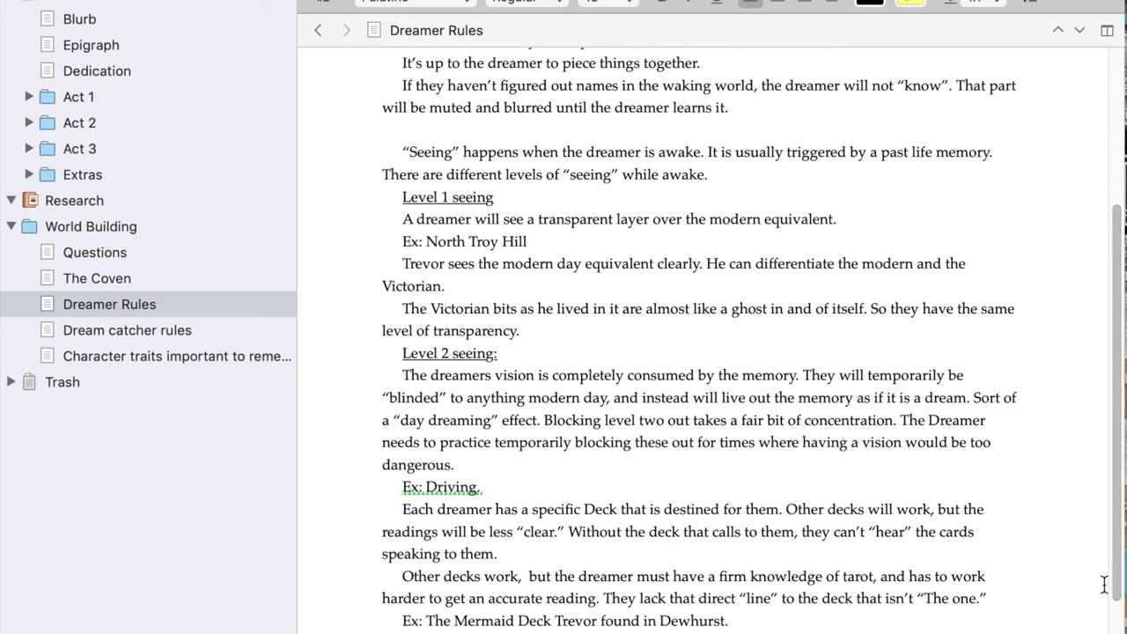
Review the rule on each dreamer's own card, including the upright "judgment" card example
drag(1118, 588, 1100, 606)
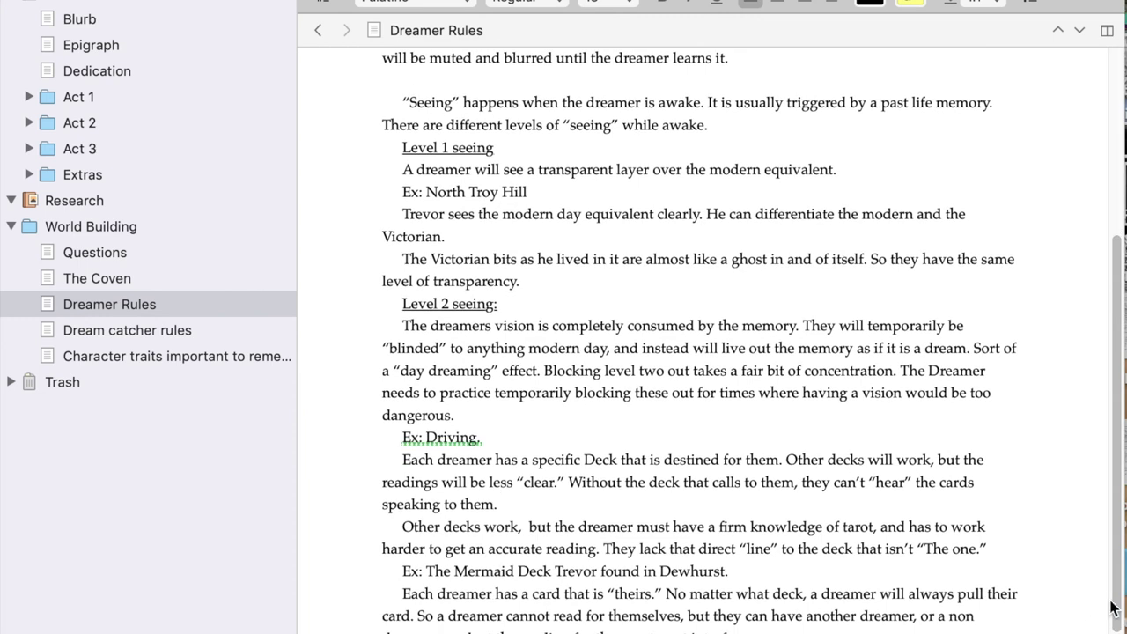
scroll(1111, 608, down, 2)
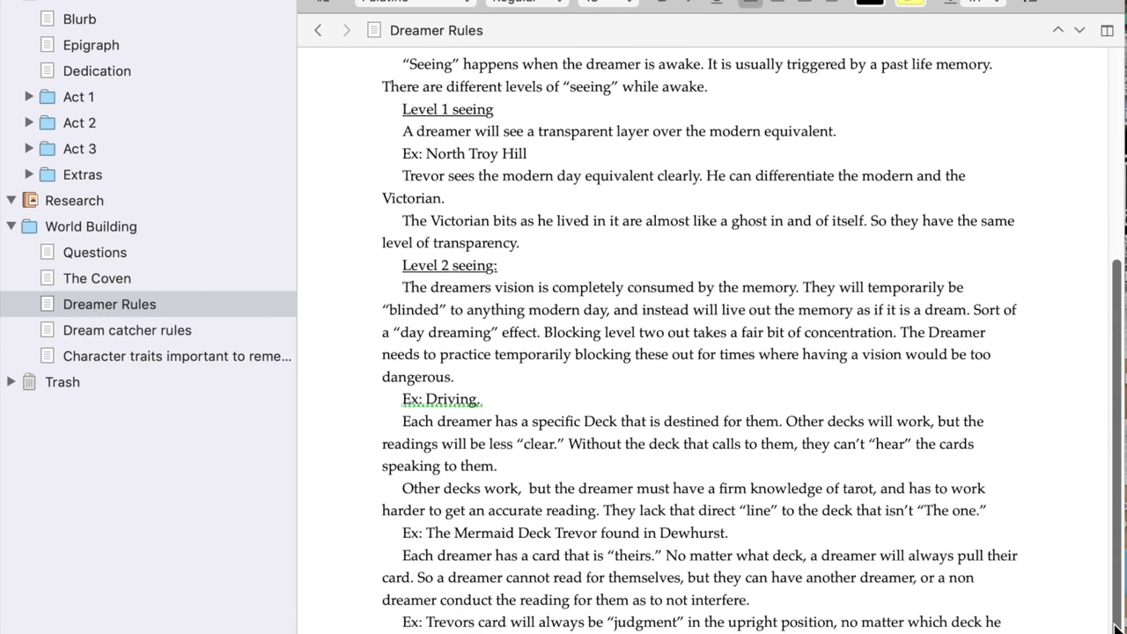
triple_click(391, 614)
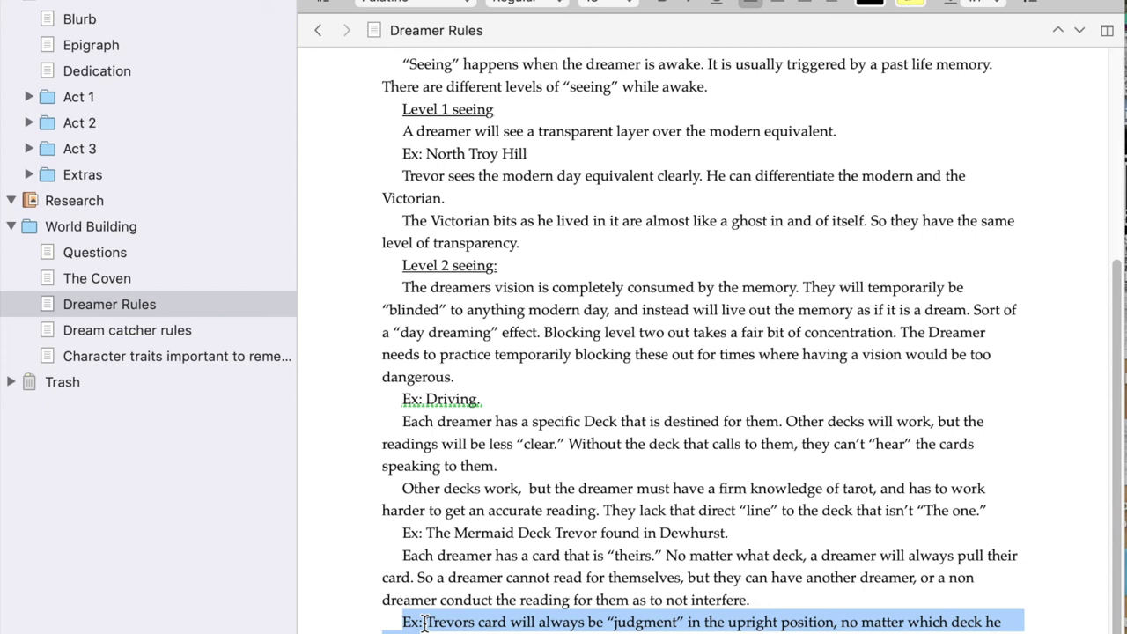
key(Right)
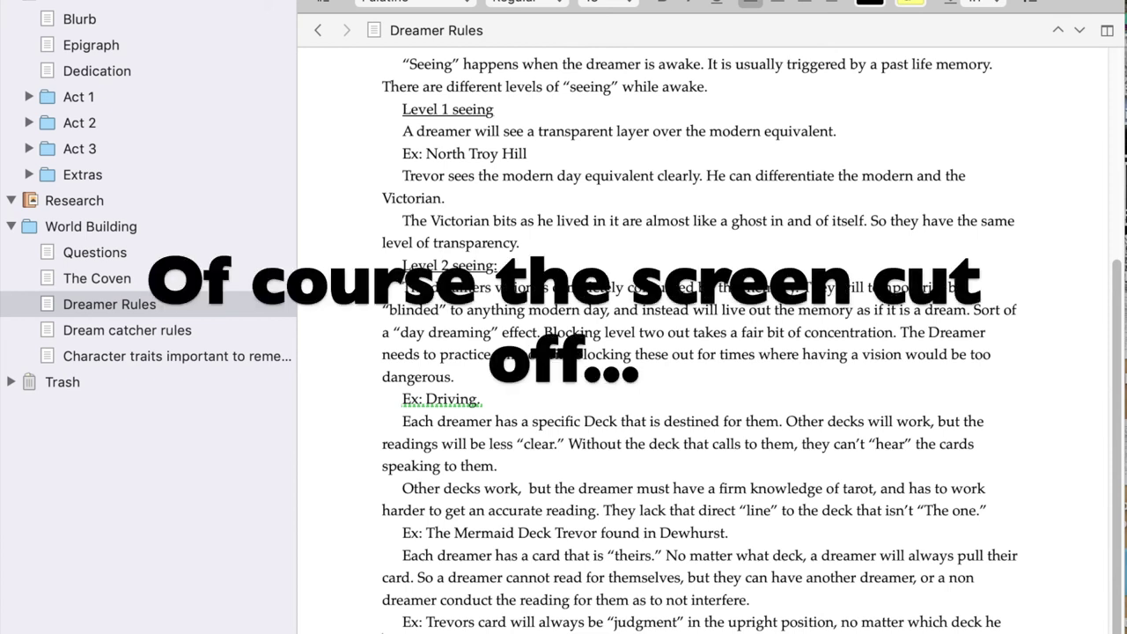
Open the Dream catcher rules document and review its heading and placeholder title
click(149, 331)
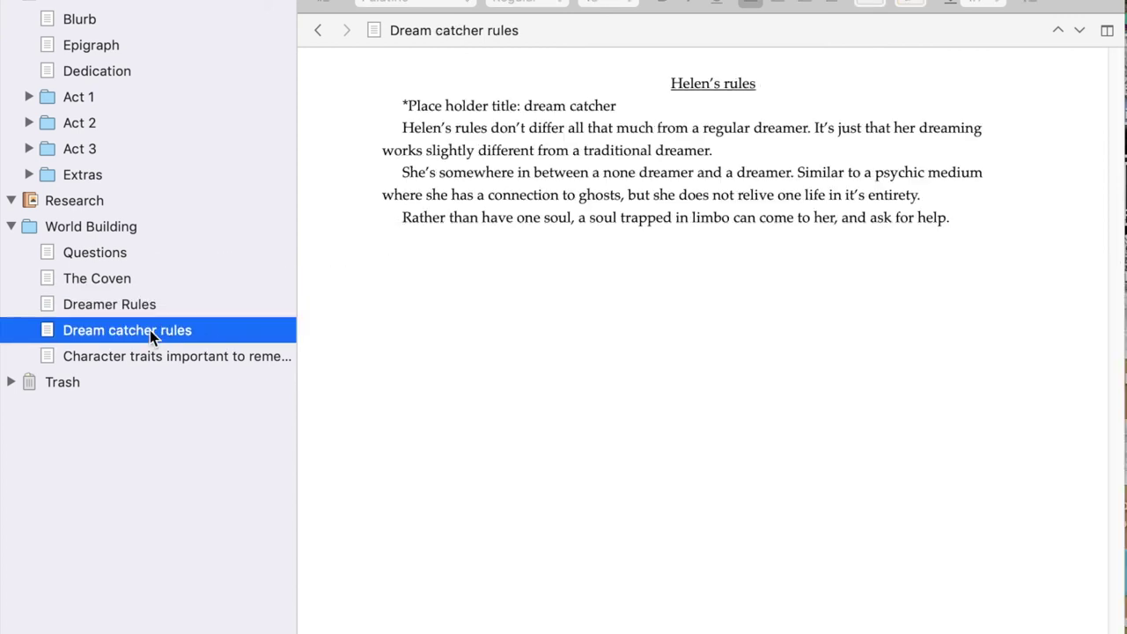
drag(671, 83, 737, 97)
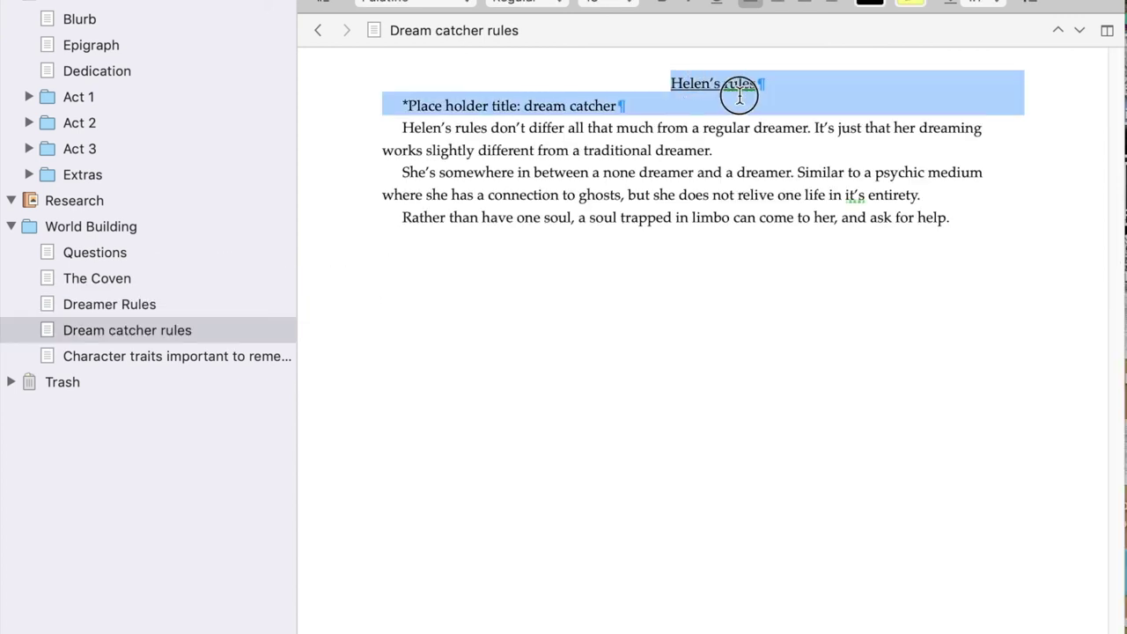
click(778, 90)
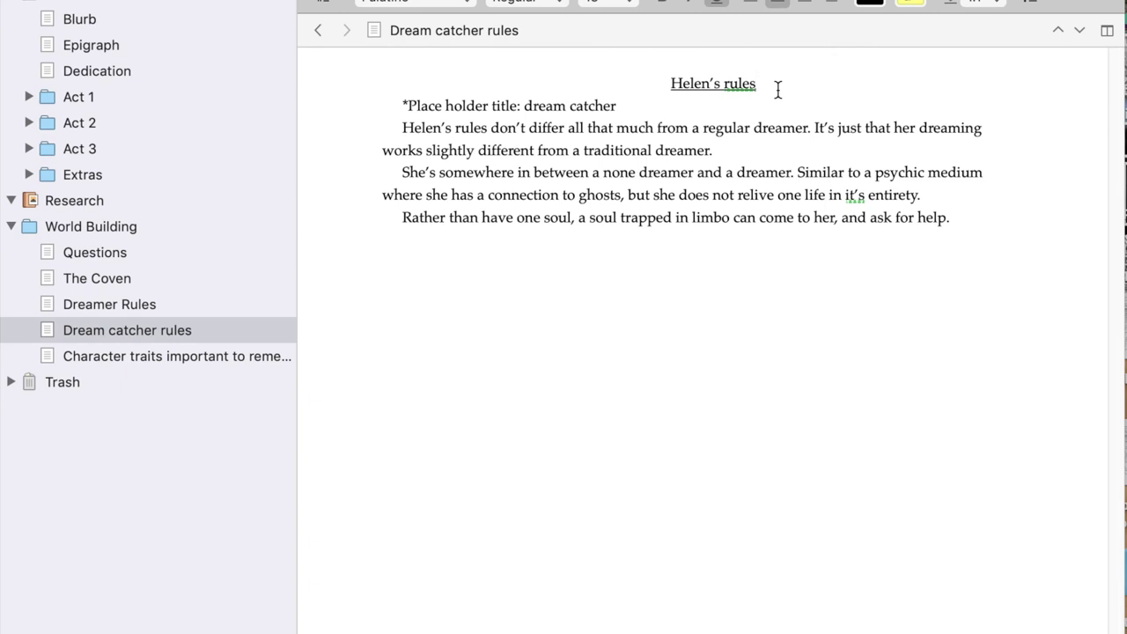
Open the Character traits important to remember document and review entries in its Dreamers and Non-dreamers lists
click(65, 356)
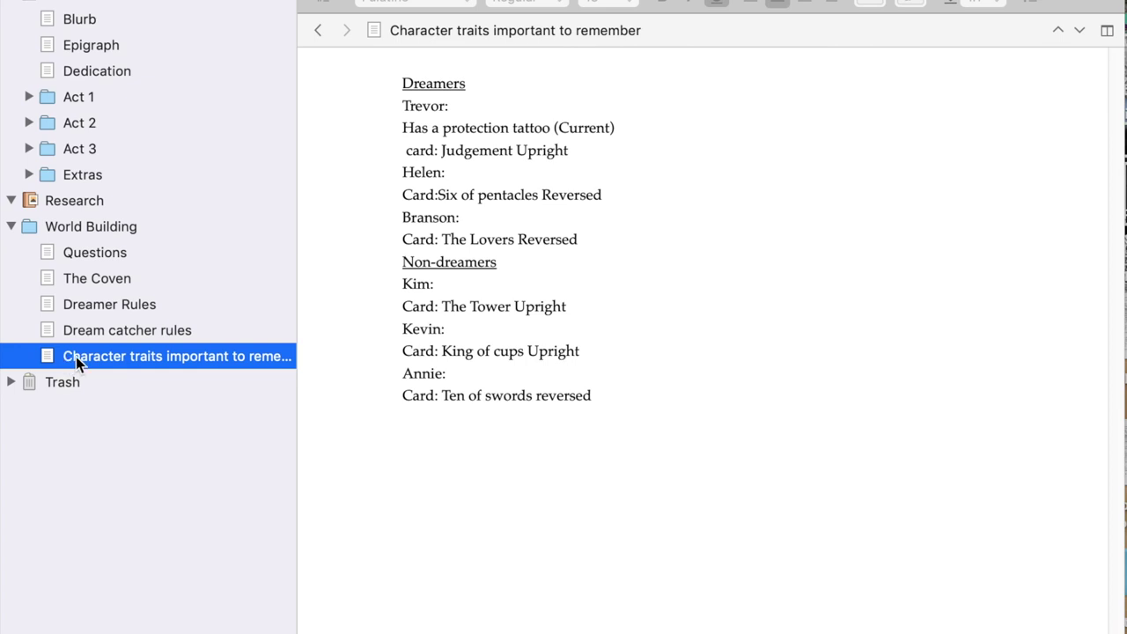
drag(394, 374, 434, 394)
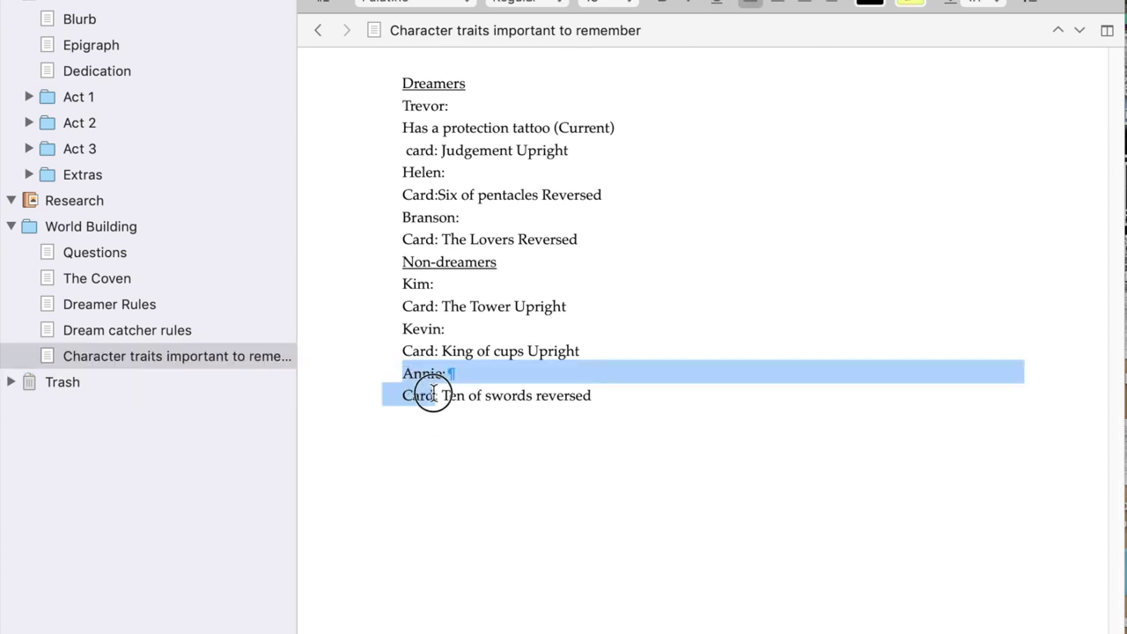
click(391, 214)
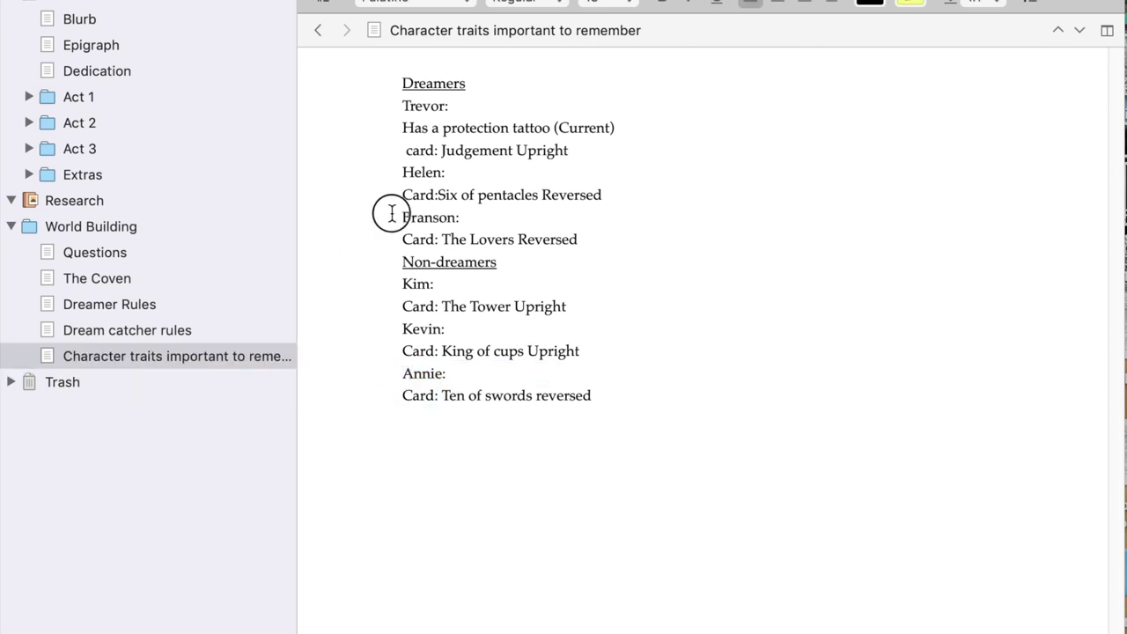
drag(391, 214, 454, 219)
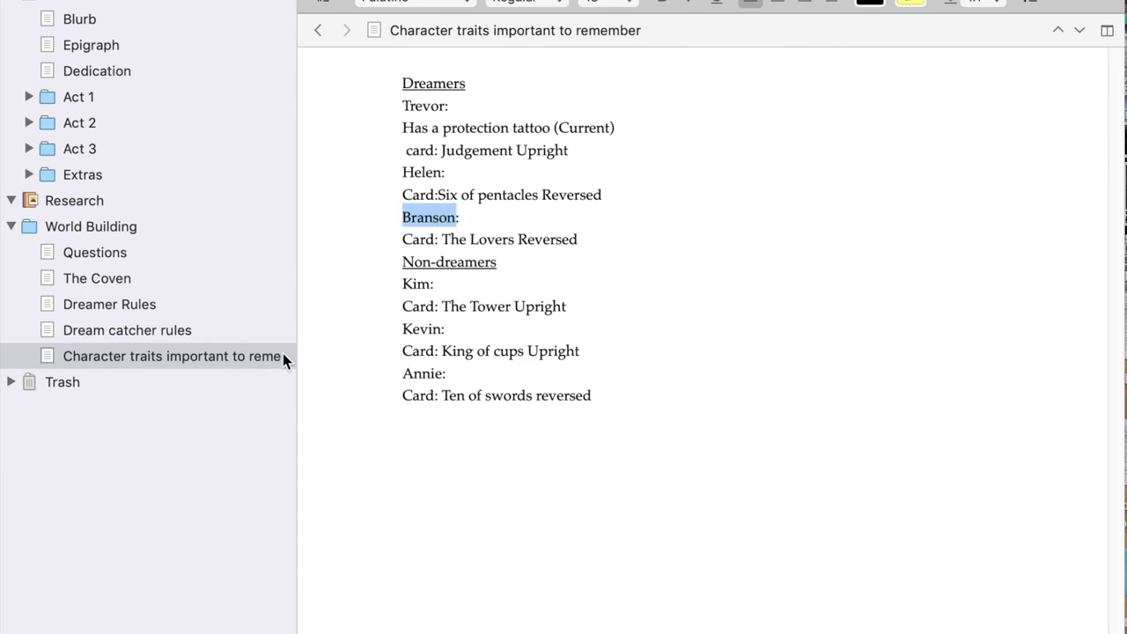
Examine the last character under Non-dreamers and the "Six of pentacles Reversed" card under Dreamers
click(402, 373)
double_click(420, 374)
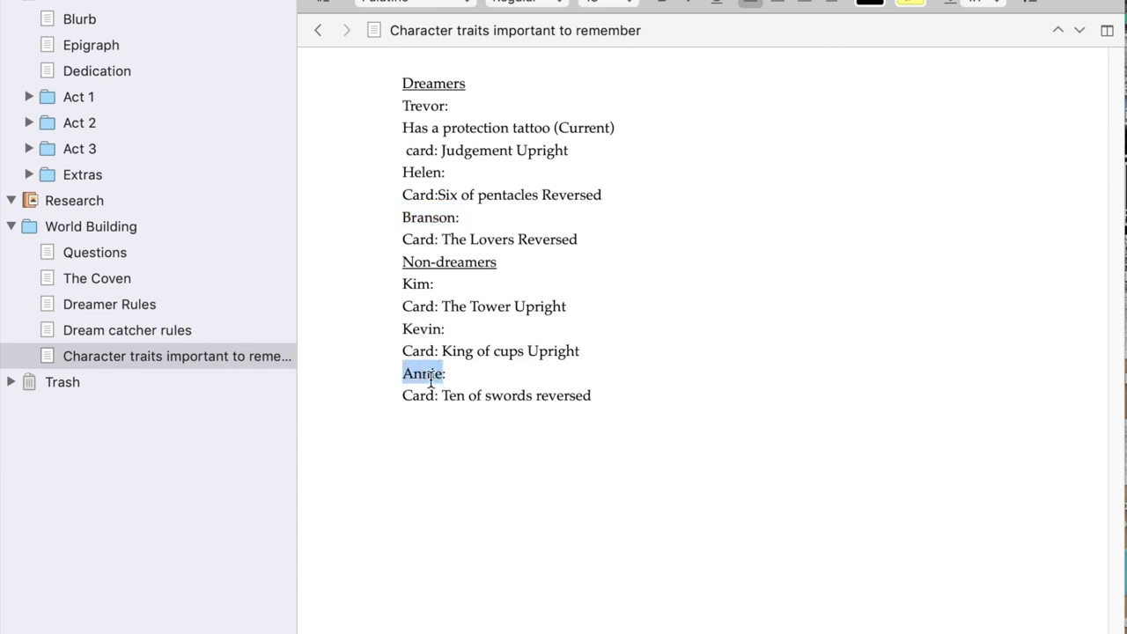
click(398, 372)
click(405, 371)
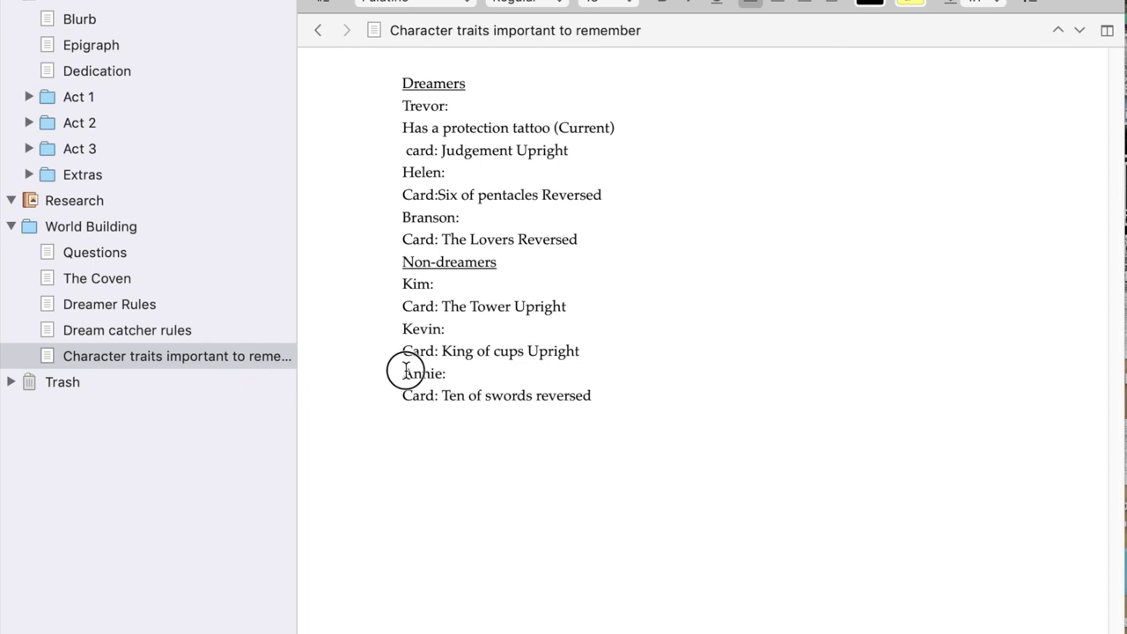
double_click(419, 374)
click(392, 369)
drag(391, 368, 457, 374)
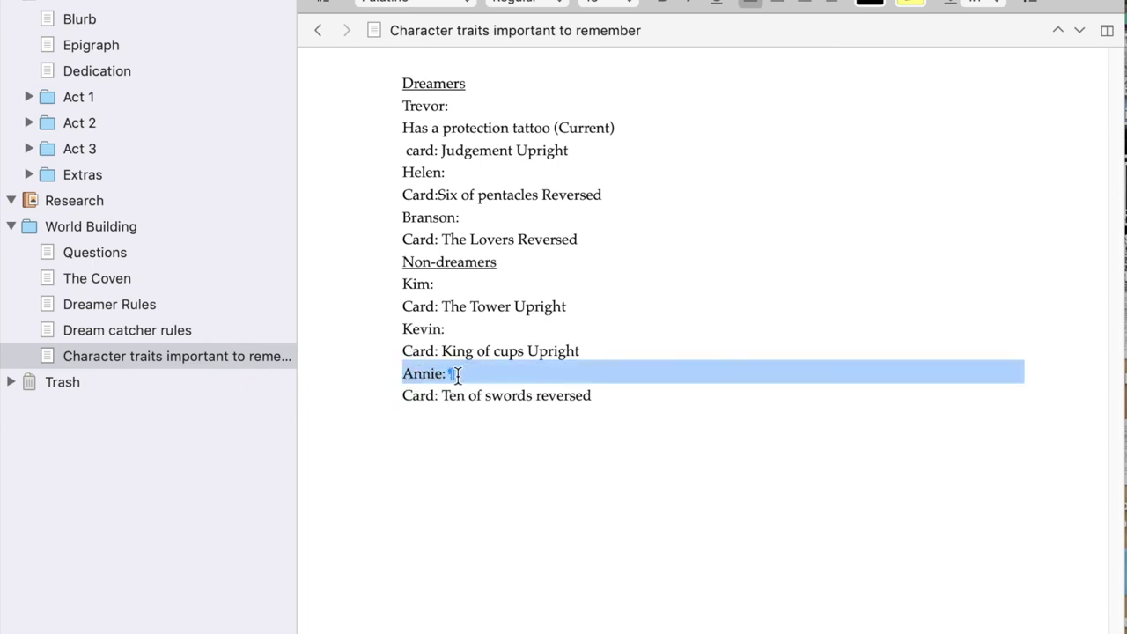
click(457, 375)
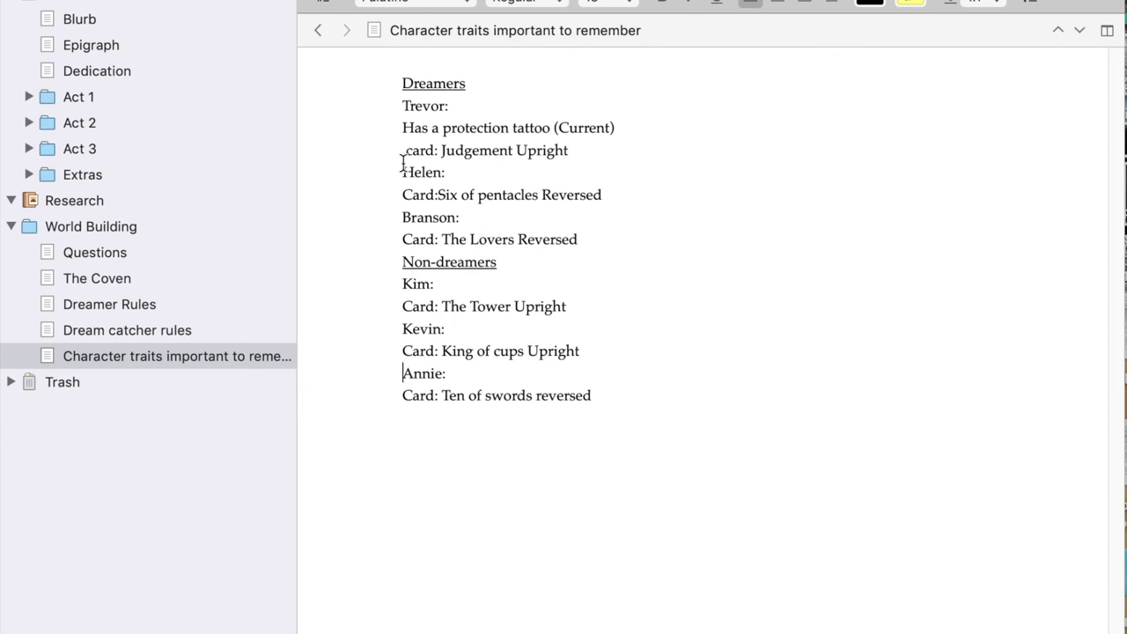
drag(436, 195, 604, 195)
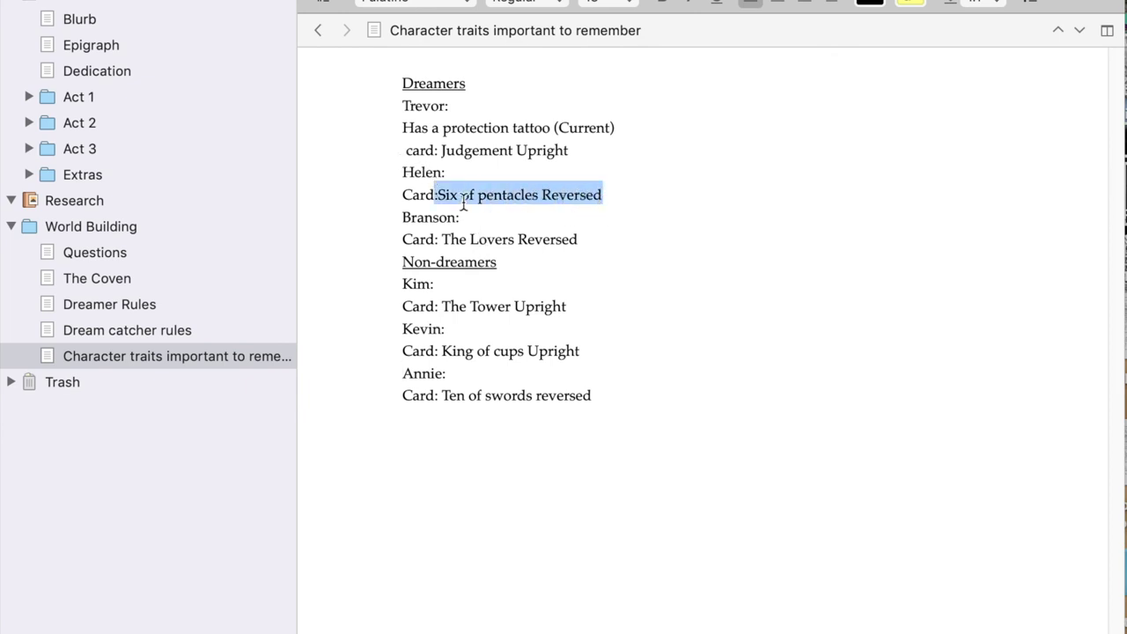
click(404, 173)
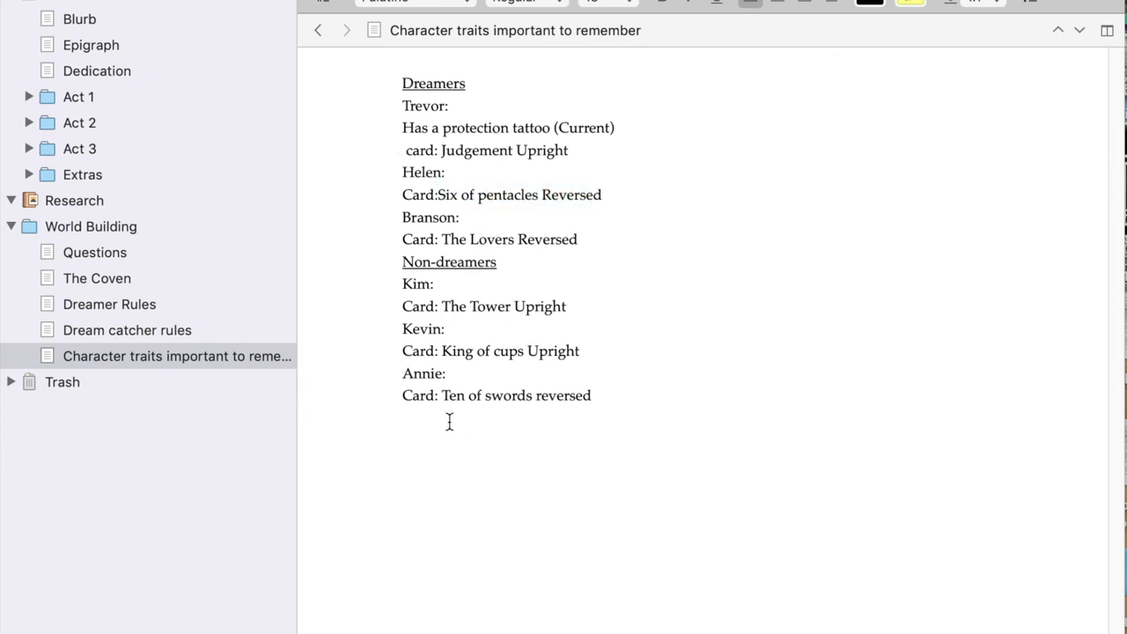